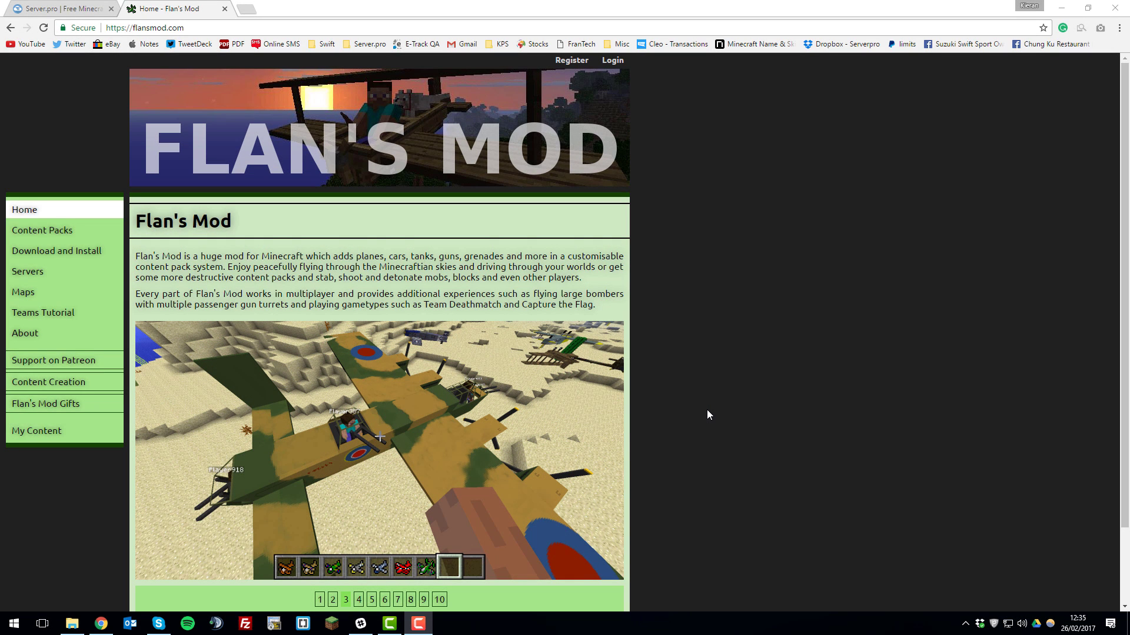
In the Server.pro control panel, change the server type to Forge and select version 11.14.4.1577 (1.8).
click(89, 8)
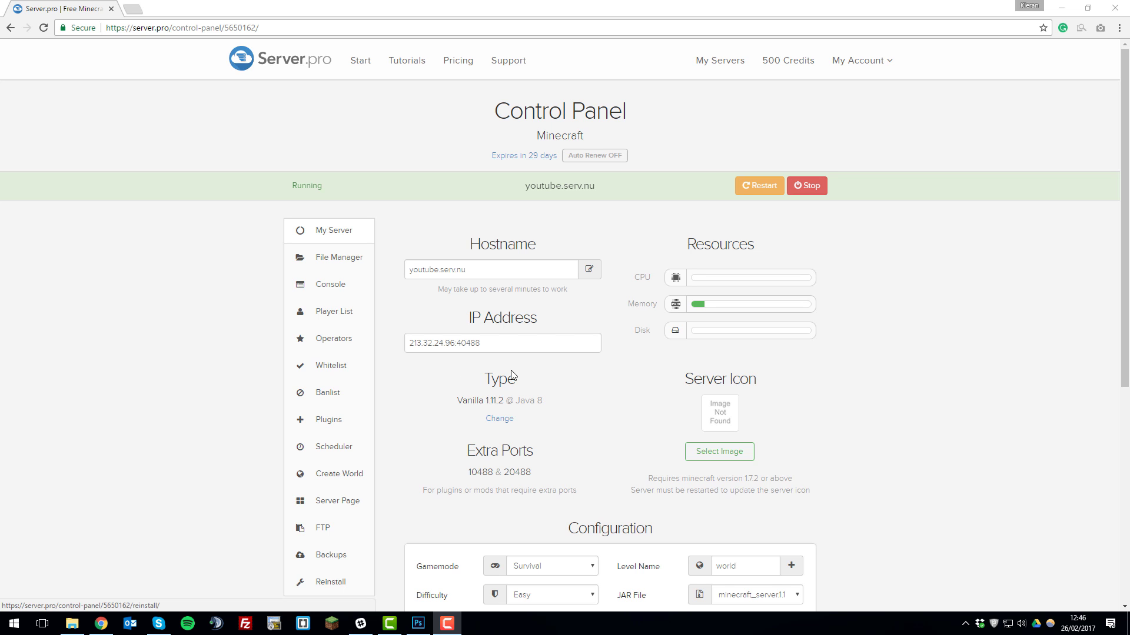
click(499, 420)
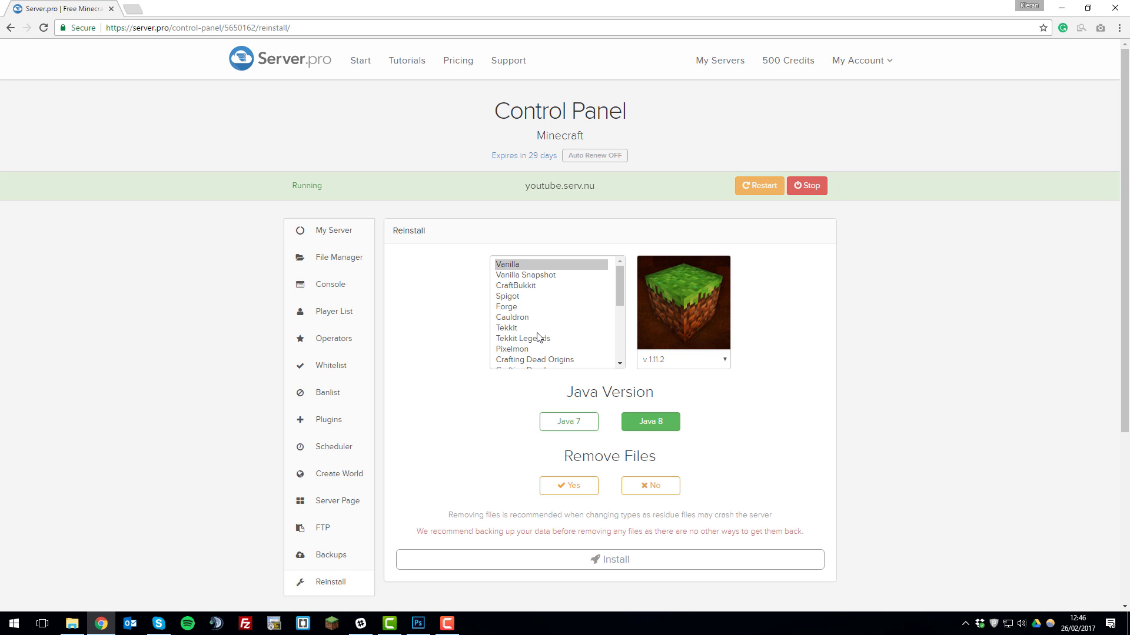
click(514, 308)
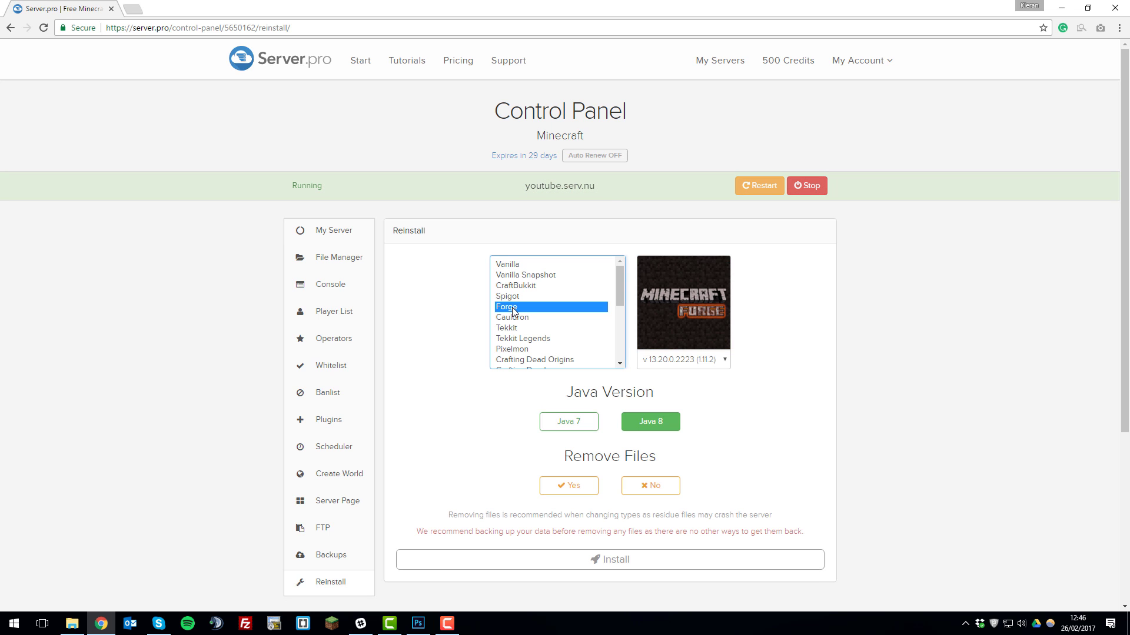
click(696, 360)
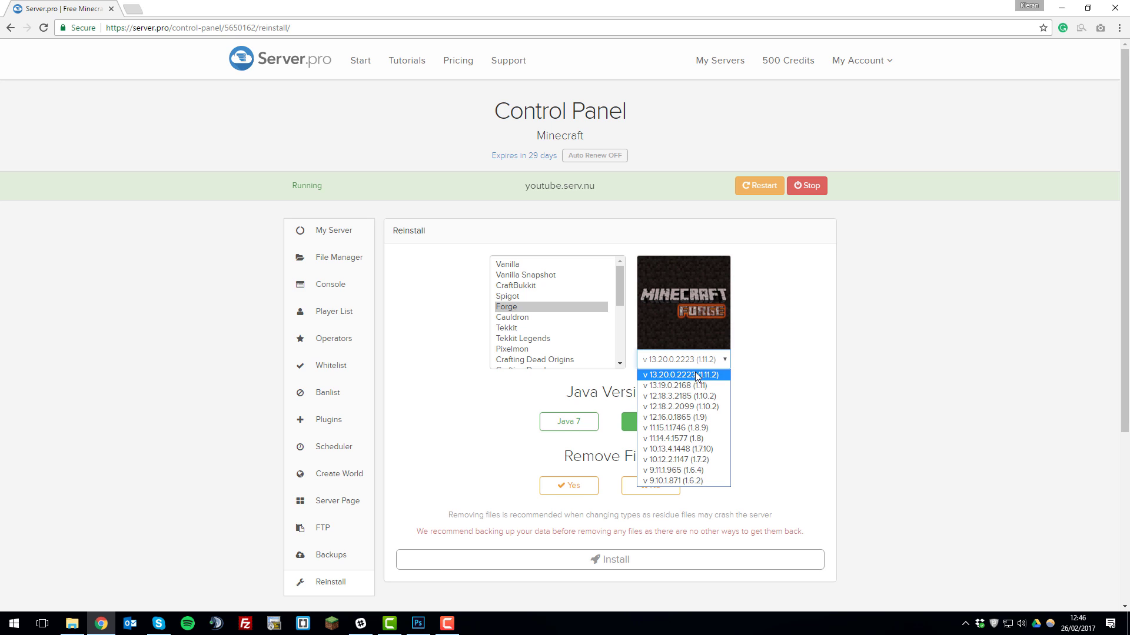
click(690, 441)
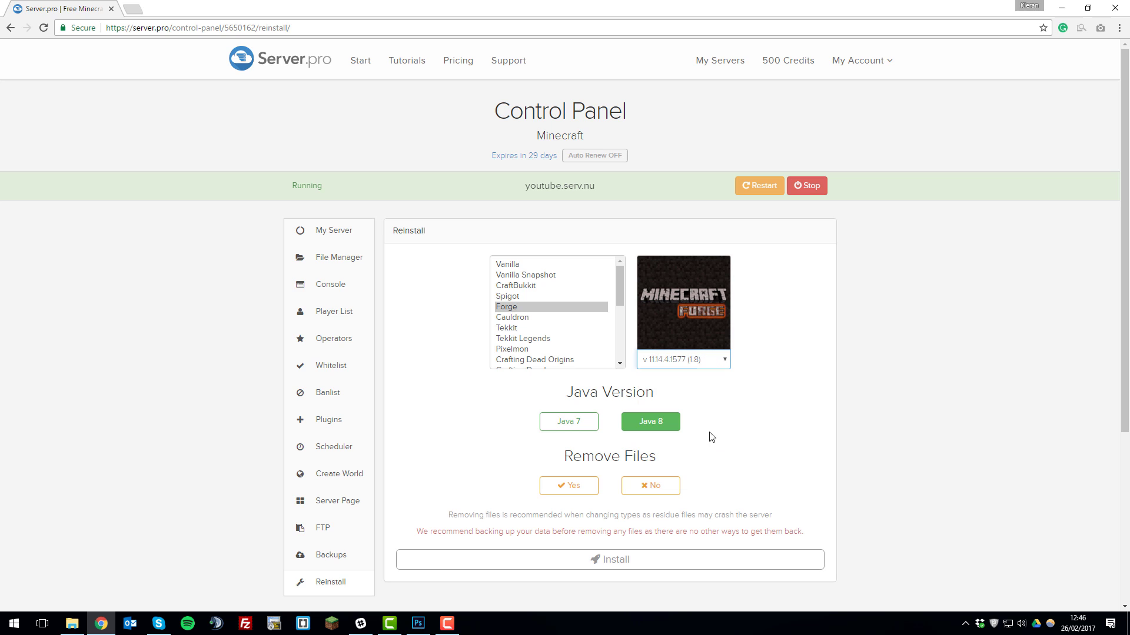
Choose Java 8 with removal of existing files, and install the selected server type, accepting deletion of all current server files.
click(654, 429)
click(575, 486)
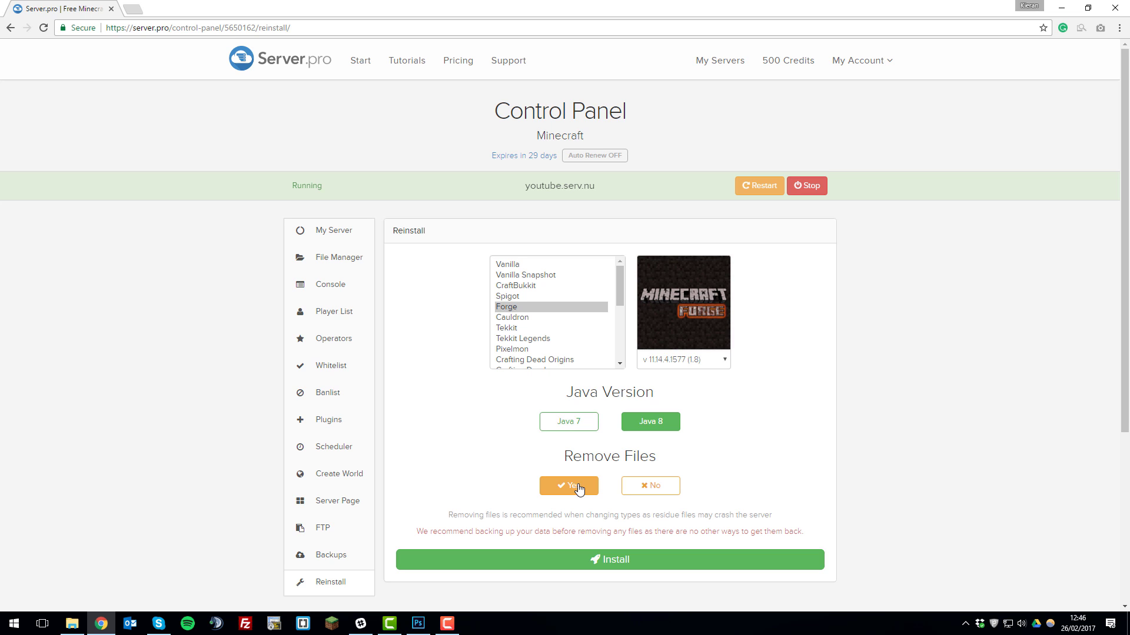
click(639, 562)
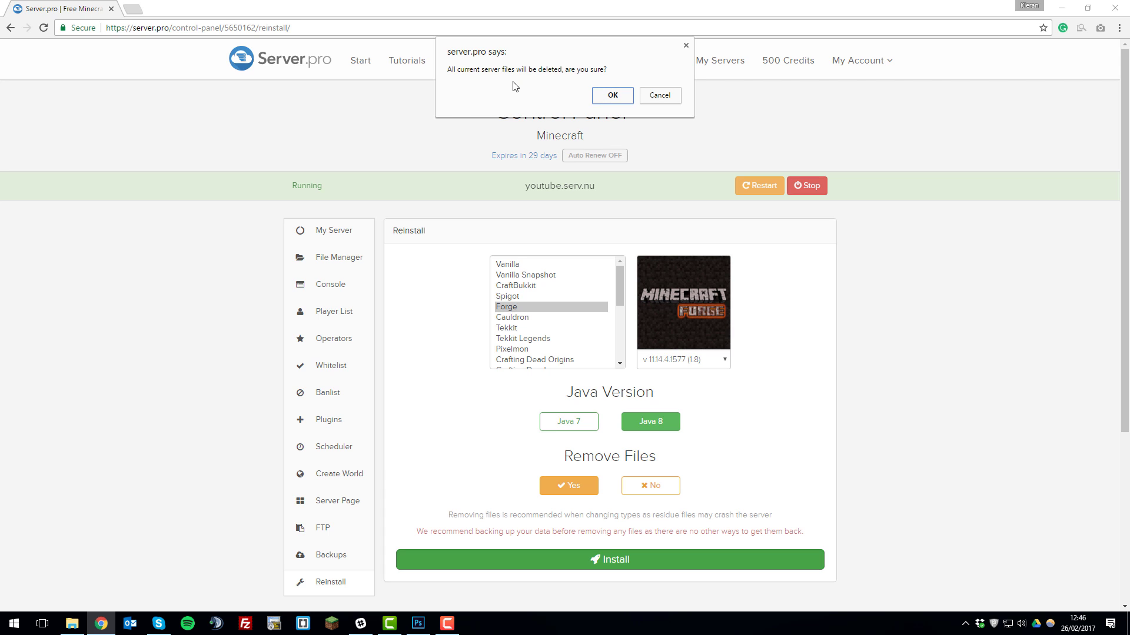
click(604, 97)
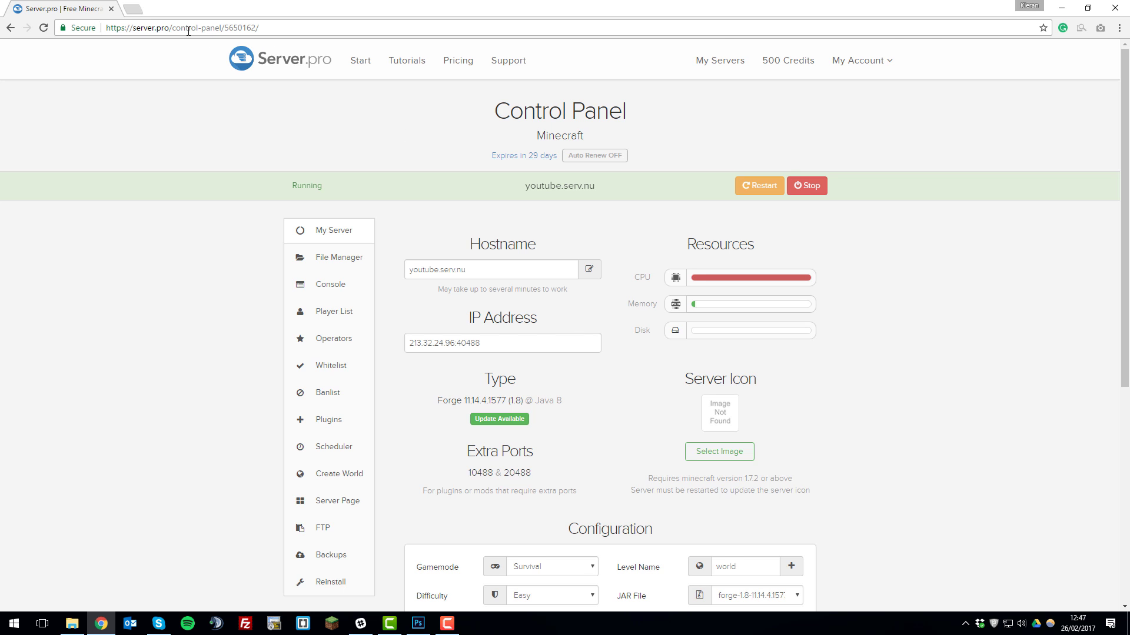
Search the web for "forge 1.8" in a separate tab and open the official Minecraft Forge 1.8 downloads page.
click(133, 10)
text(forge)
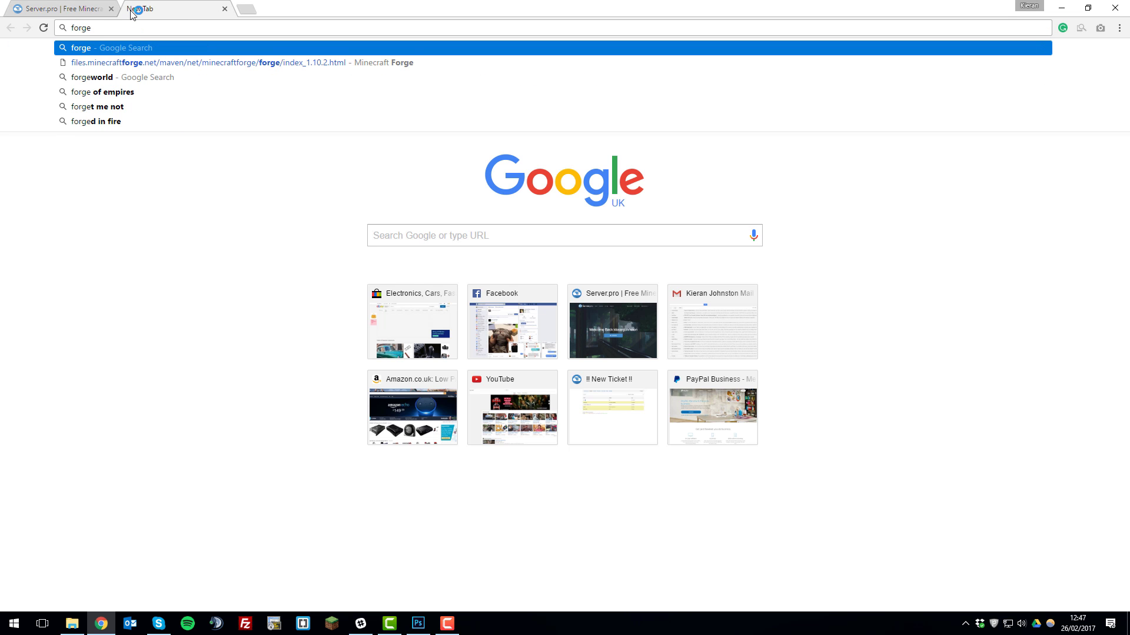
text( 1.8)
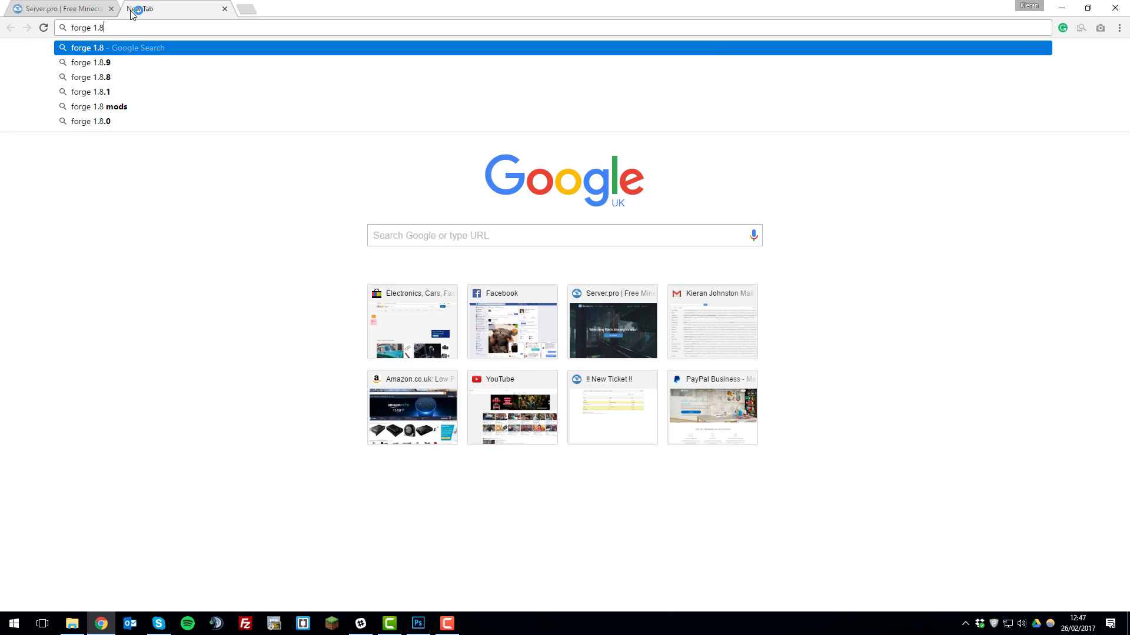
key(Return)
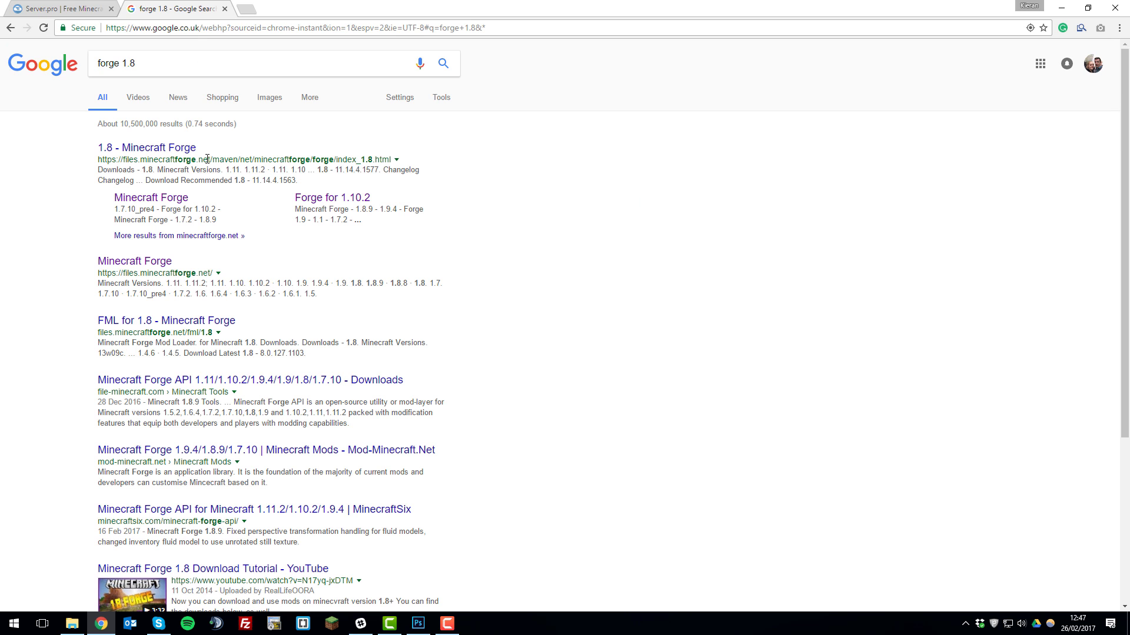
click(154, 152)
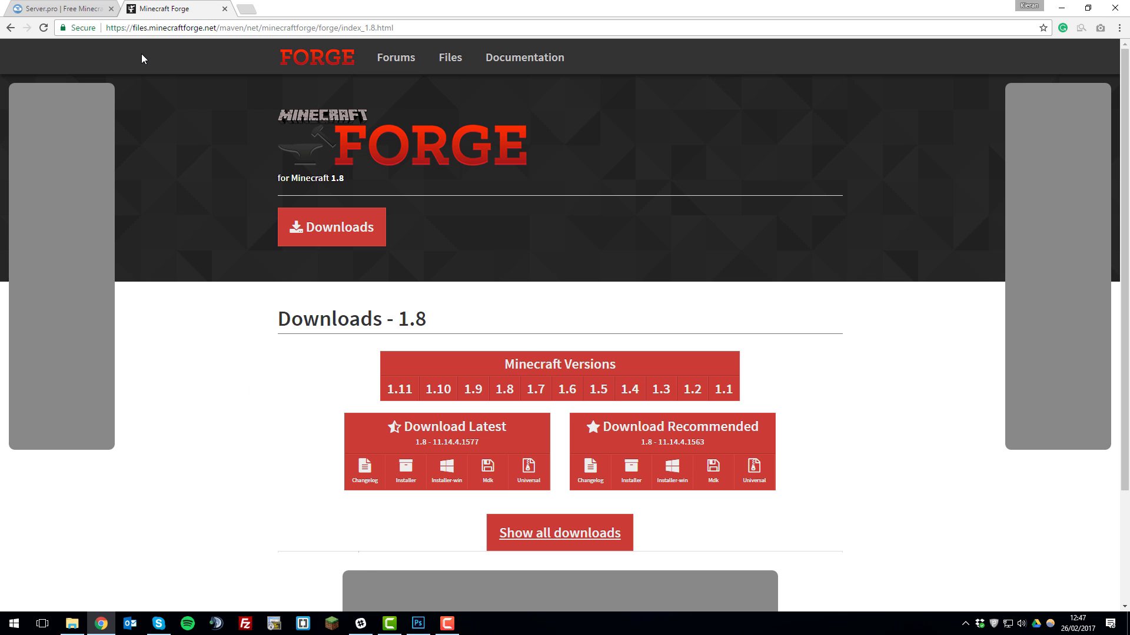
Copy the Forge version number from the server type on the Server.pro control panel.
click(89, 11)
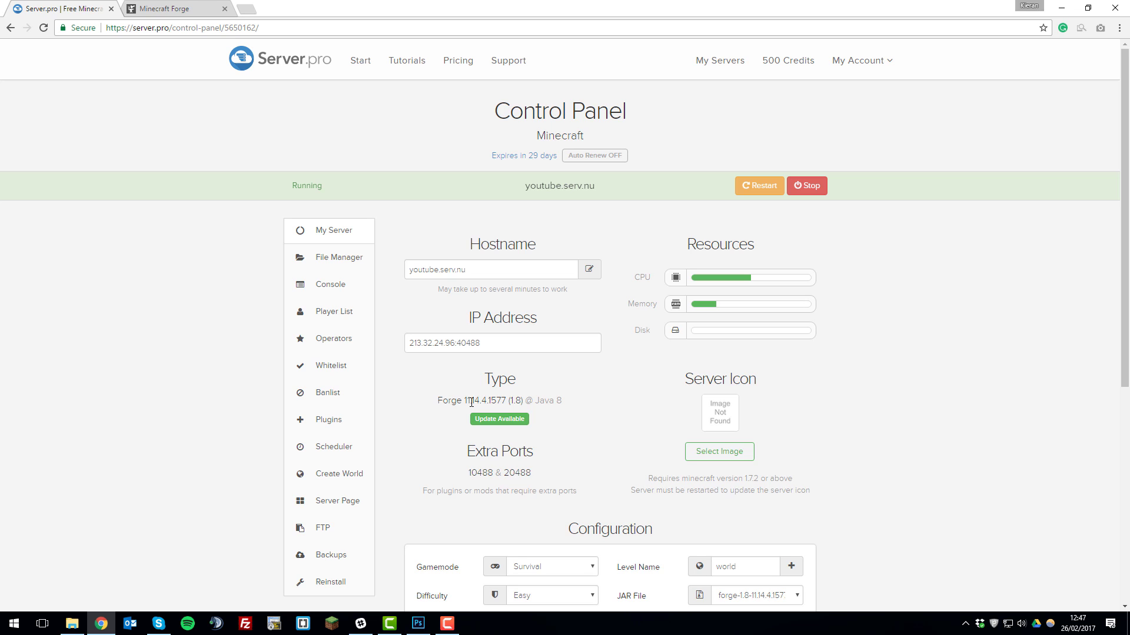
drag(464, 401, 507, 402)
right_click(496, 401)
click(518, 409)
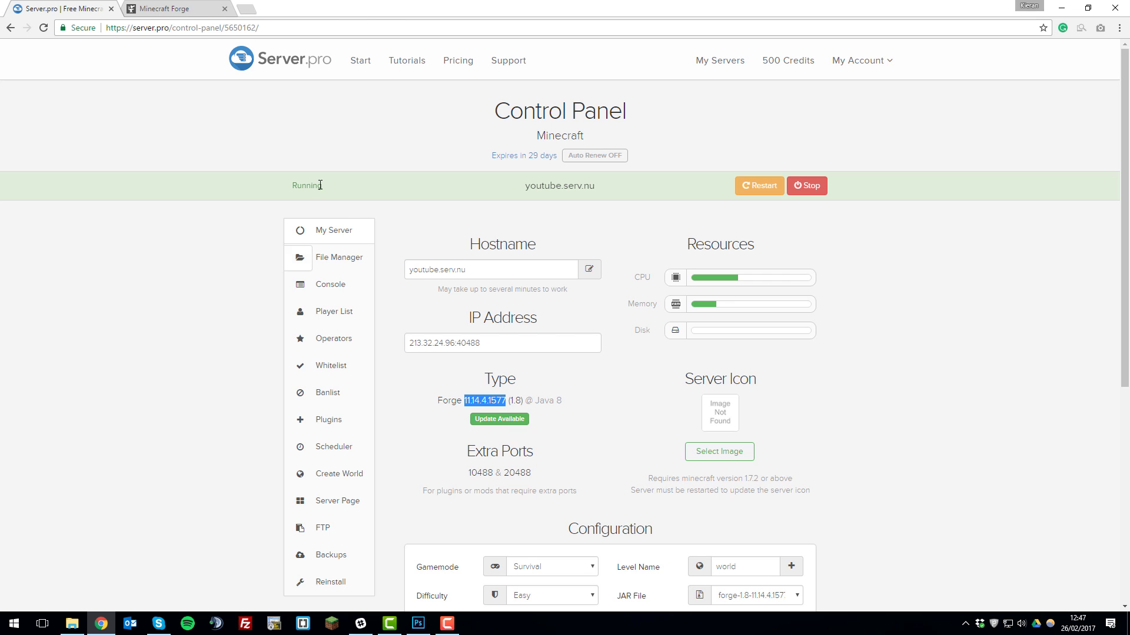
Show all downloads on the Minecraft Forge page and find version 11.14.4.1577 in the list.
click(178, 6)
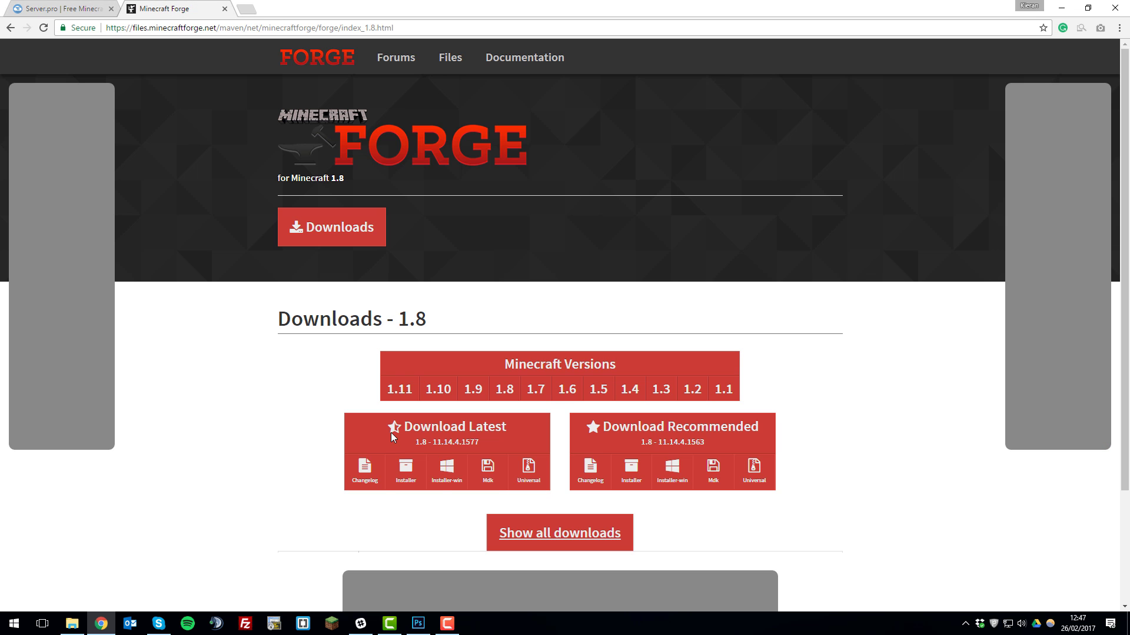
click(528, 535)
scroll(550, 518, down, 6)
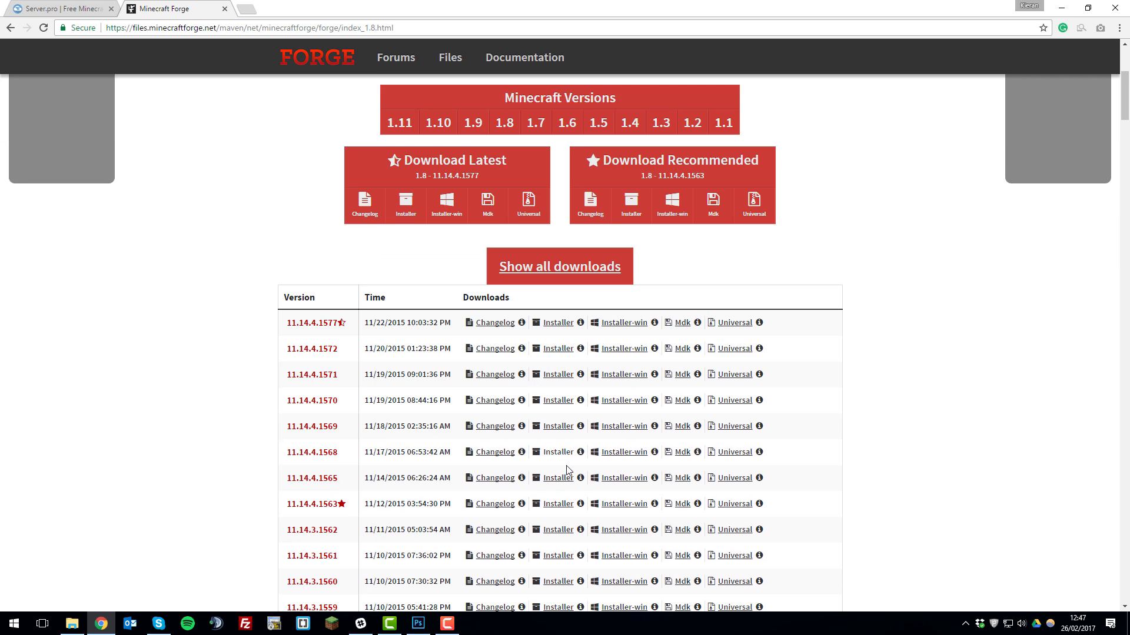
mouse_move(652, 240)
key(ctrl+f)
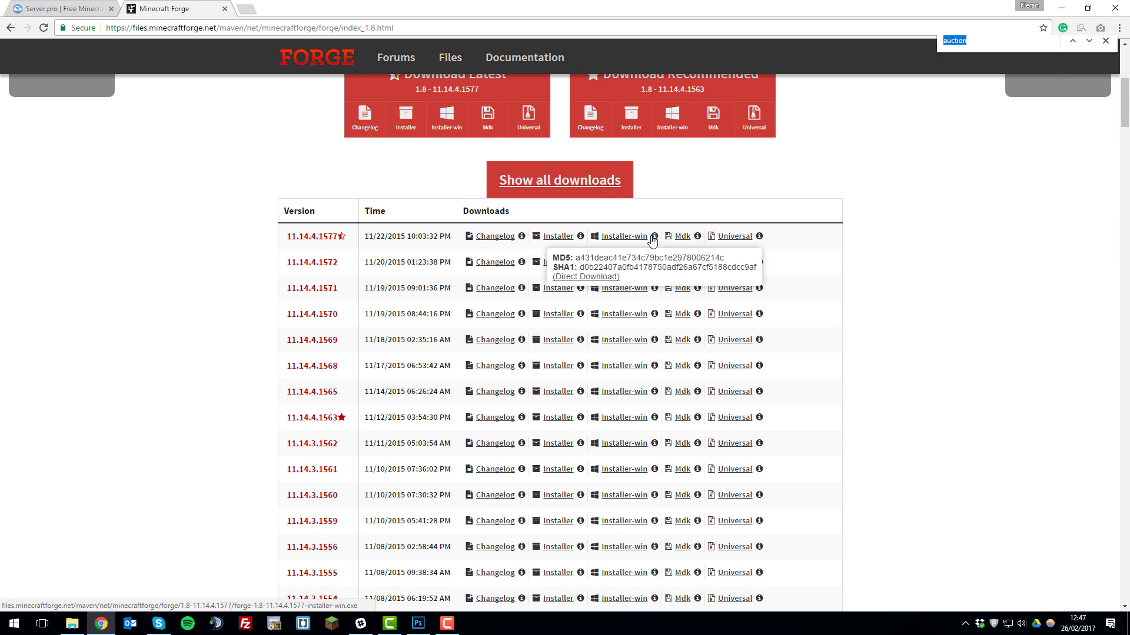
key(ctrl+v)
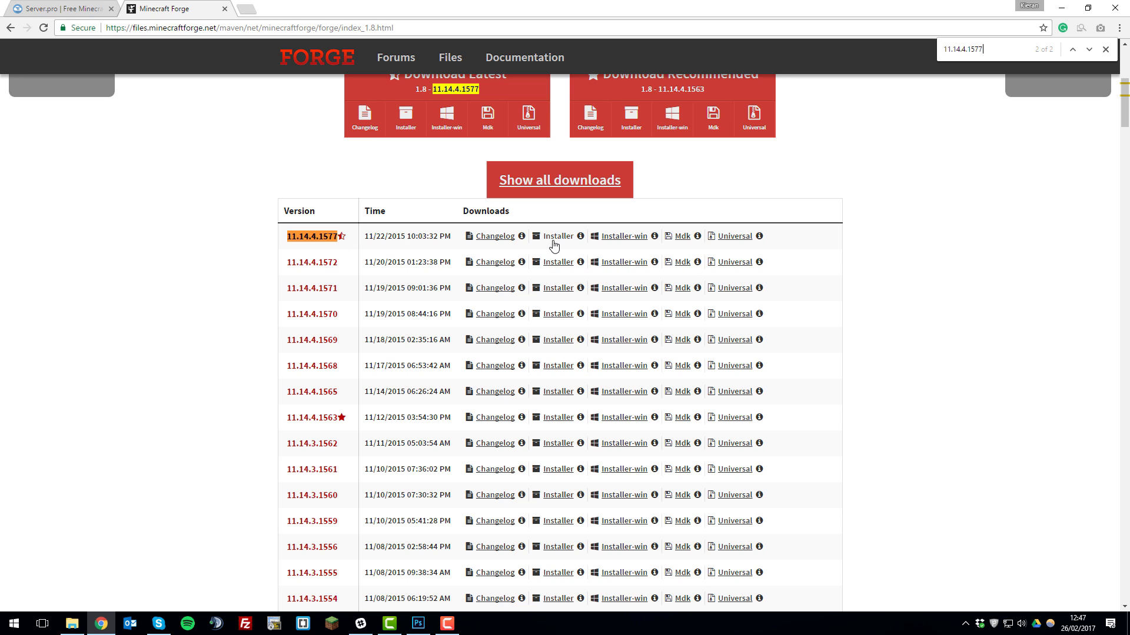
Download the Windows installer for Forge 11.14.4.1577 to Downloads and run it to install the client.
click(601, 239)
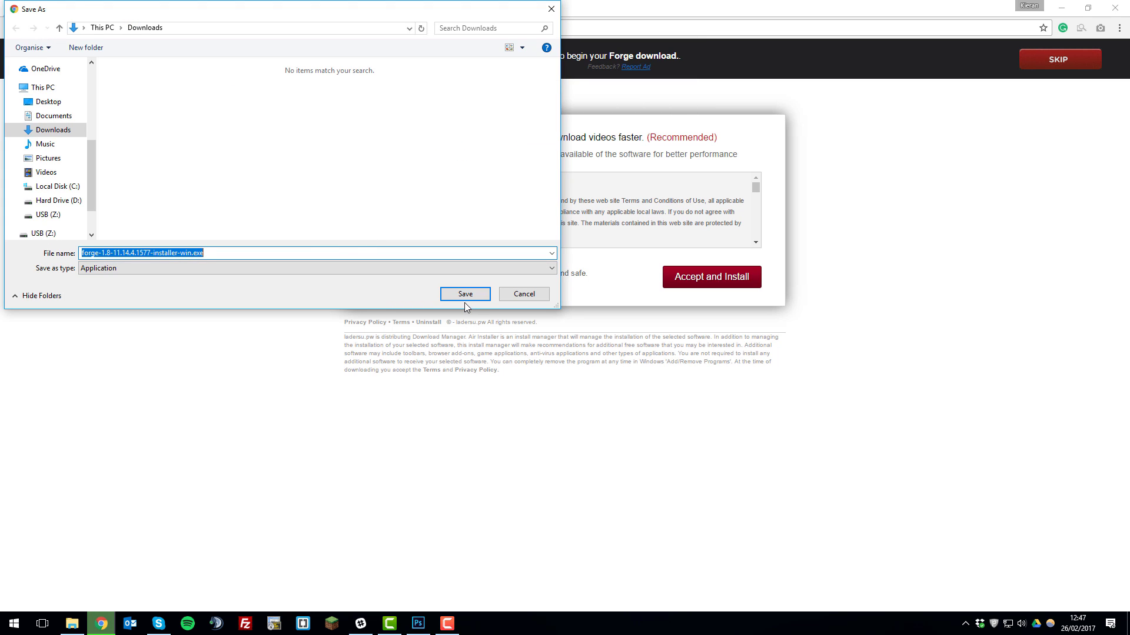
click(465, 297)
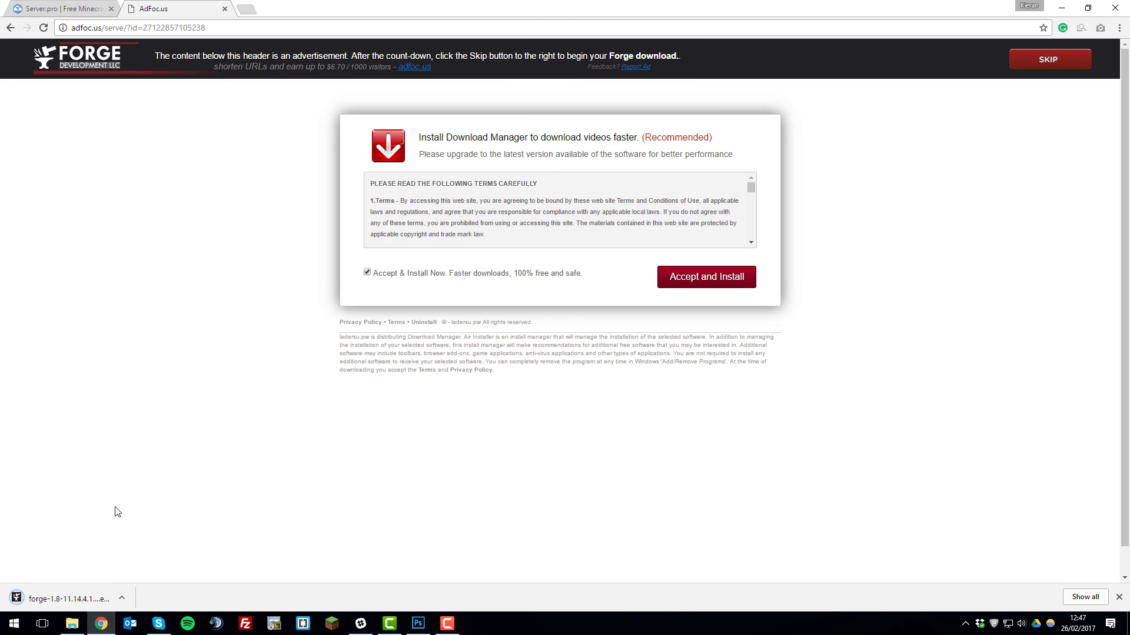
click(86, 600)
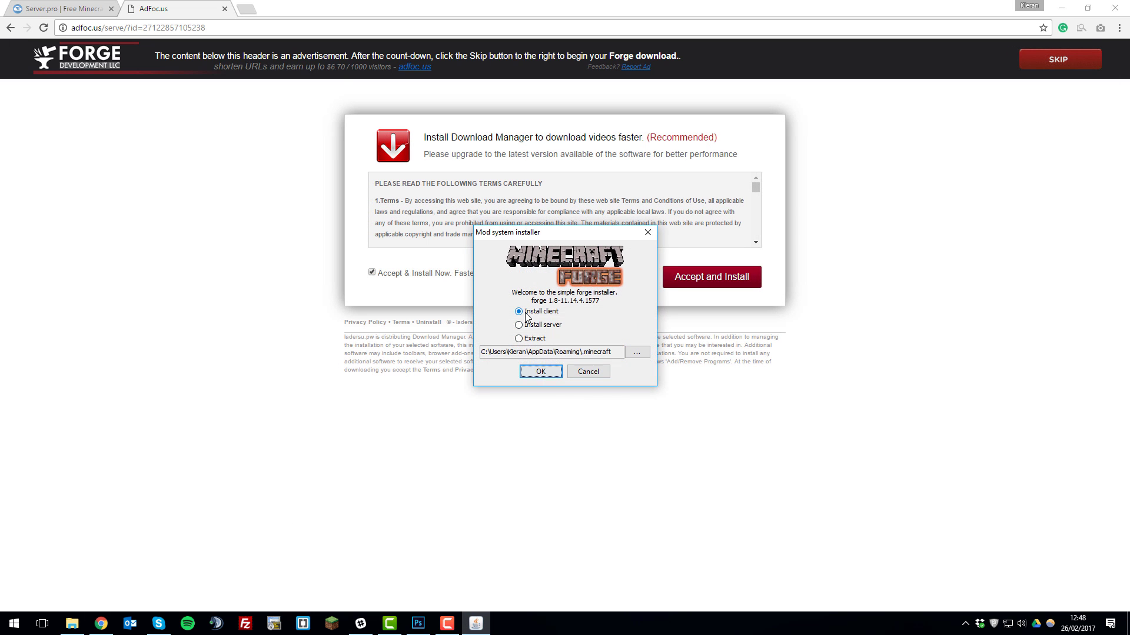
click(540, 372)
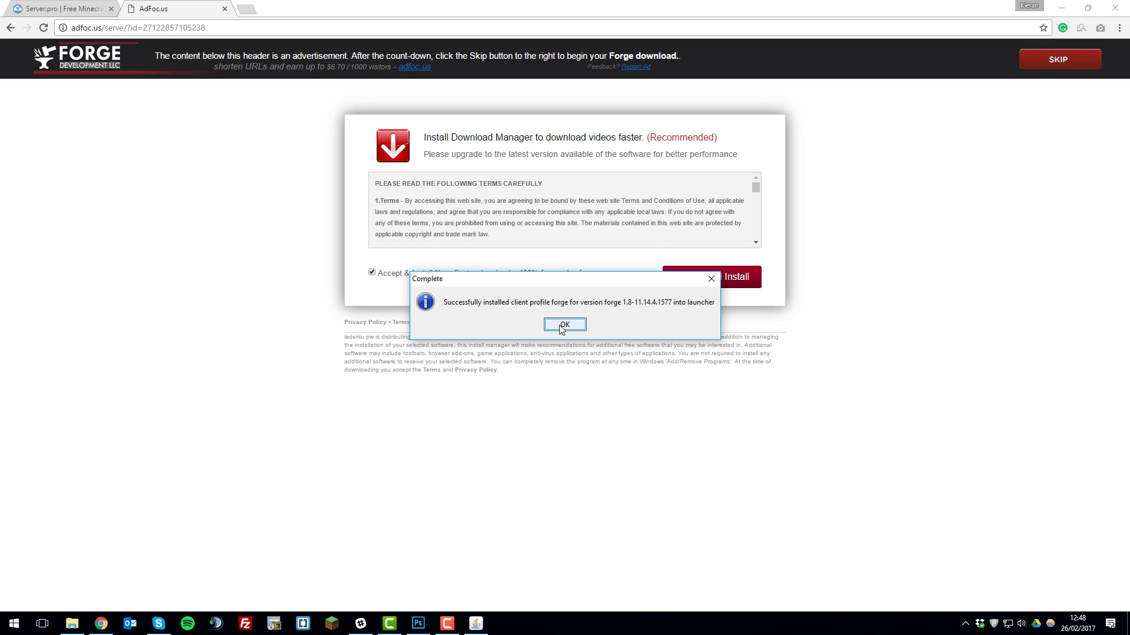
click(563, 326)
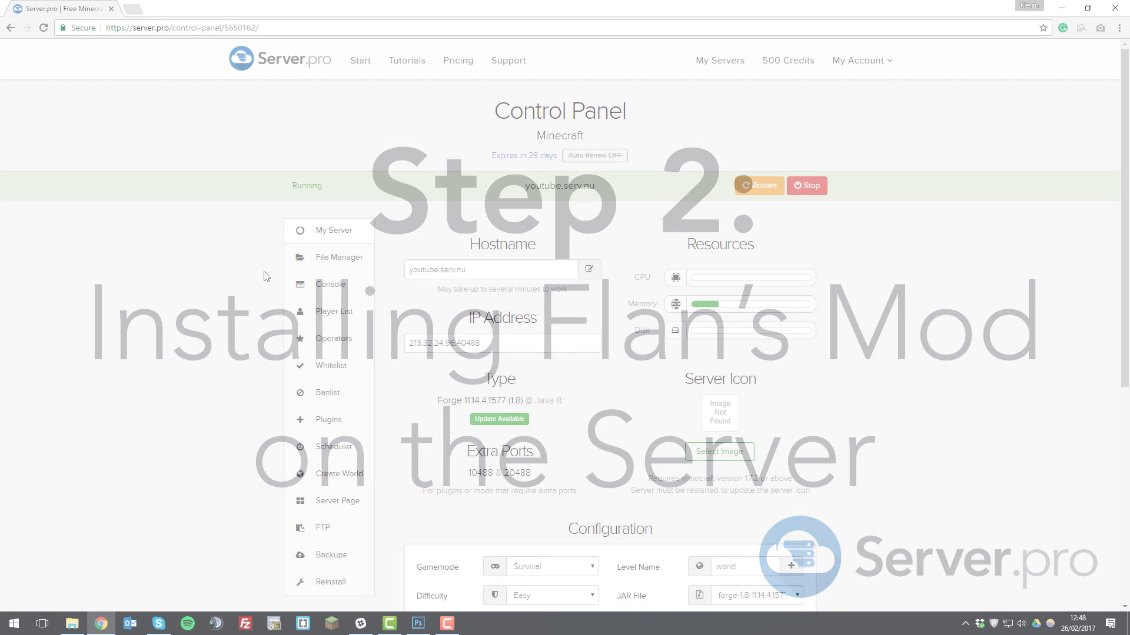
Search the web for "flans mod" in a separate tab and open the official Flan's Mod site.
click(131, 8)
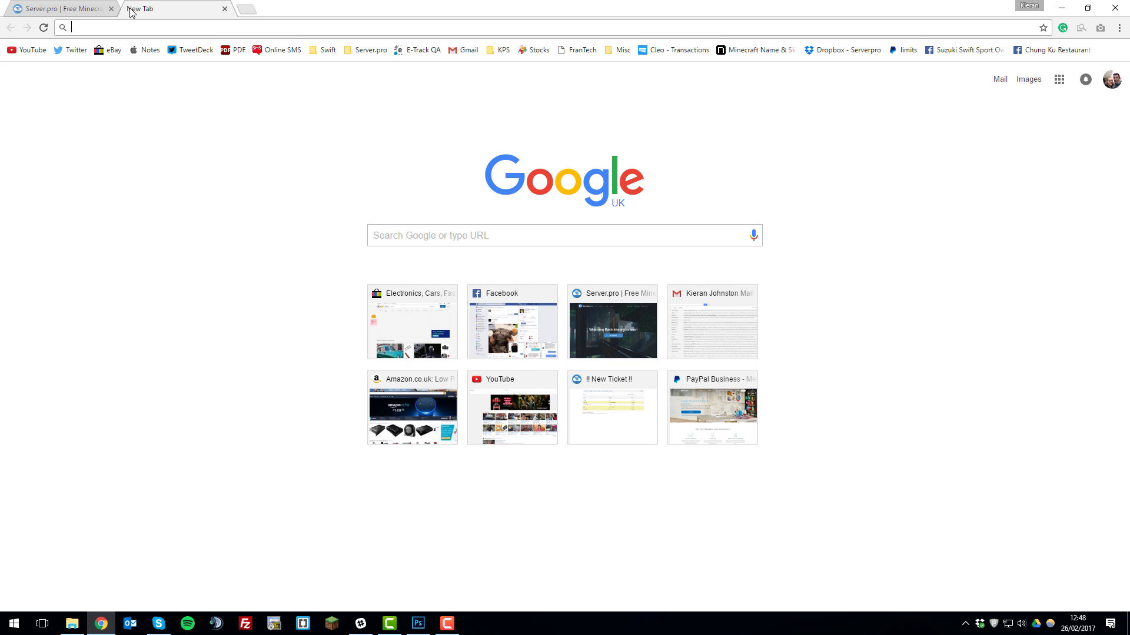
text(flans mods)
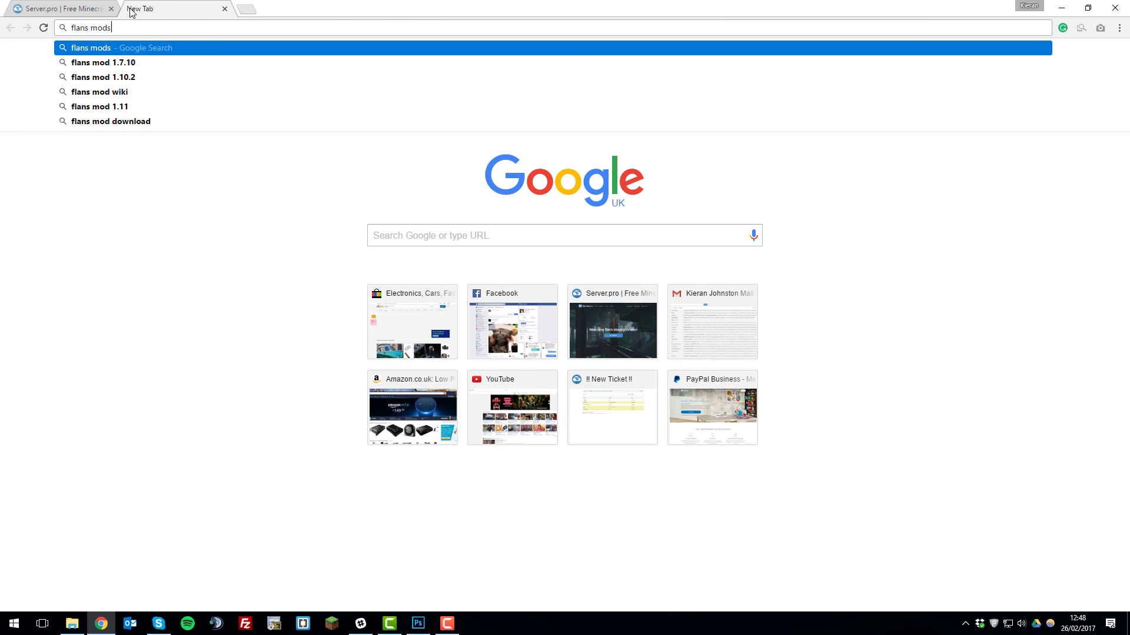
key(BackSpace)
key(Return)
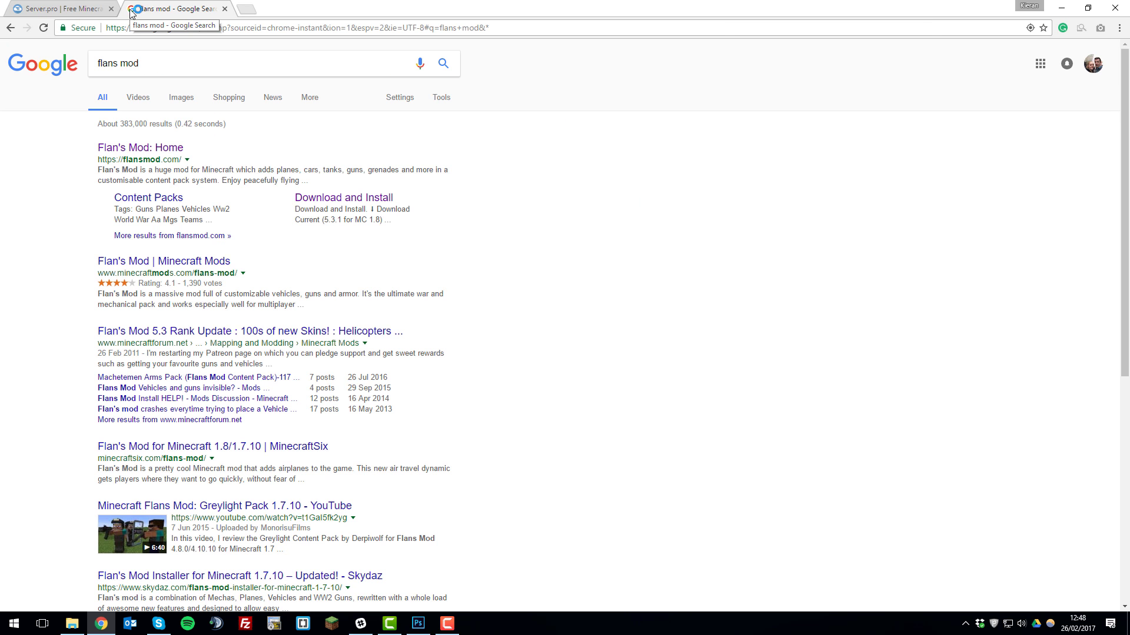
click(150, 148)
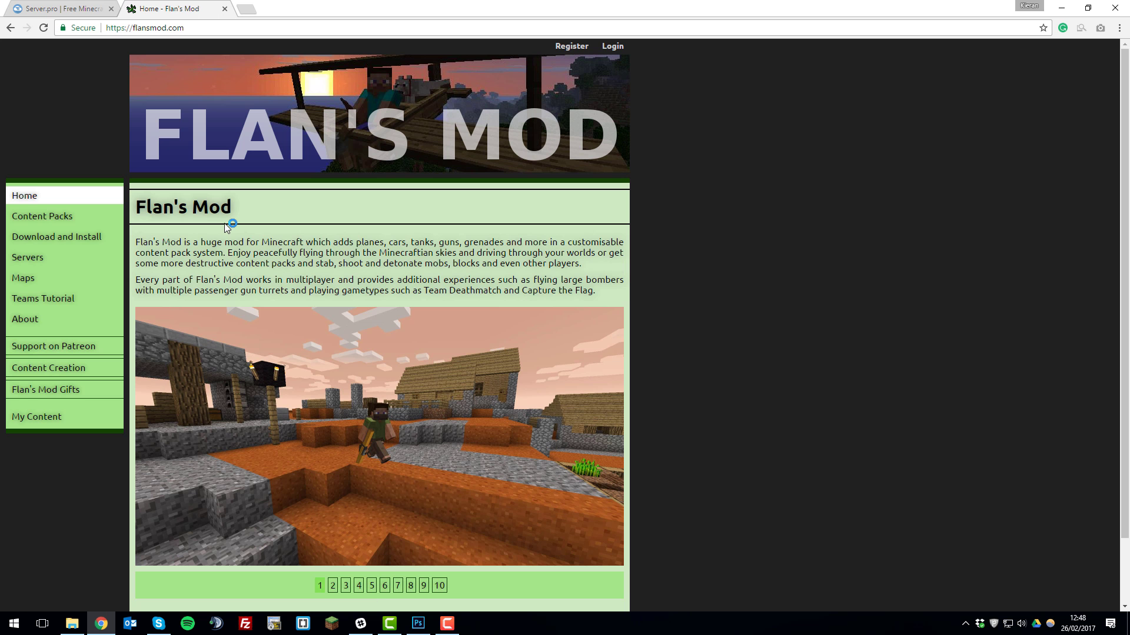
Download the current Flan's Mod release, 5.3.1 for MC 1.8, as a zip into the Downloads folder.
click(59, 245)
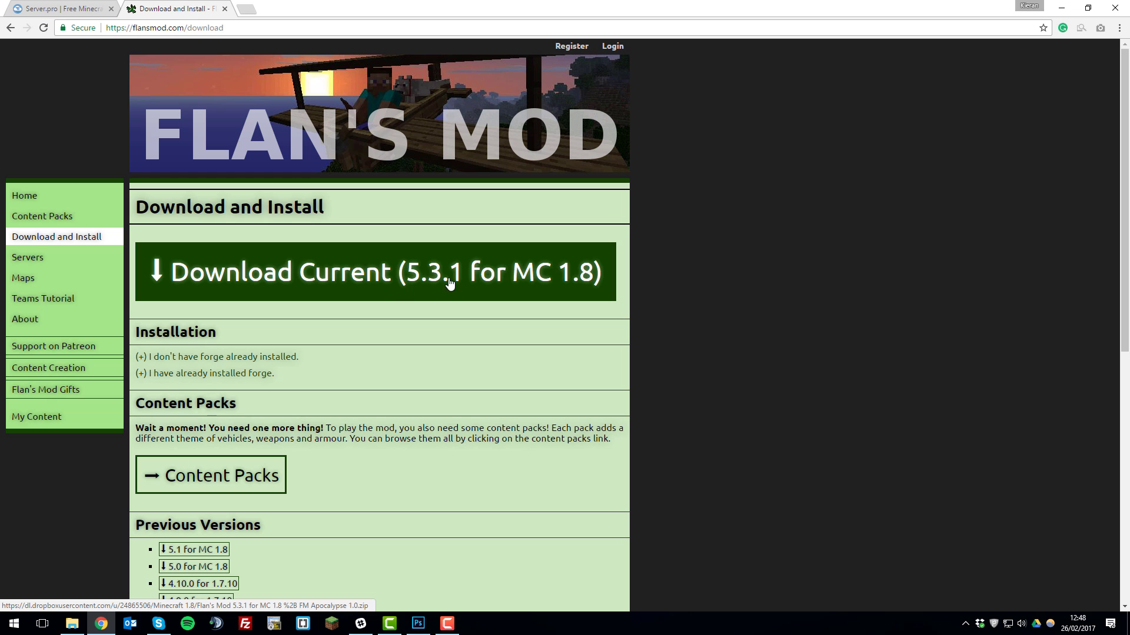
click(292, 277)
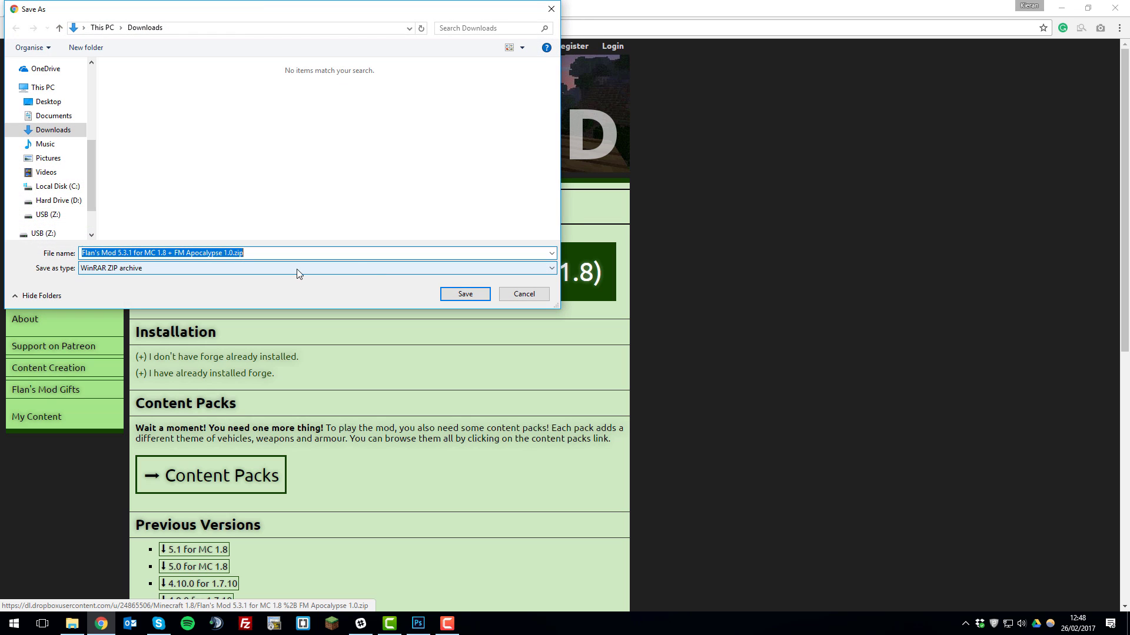
click(462, 295)
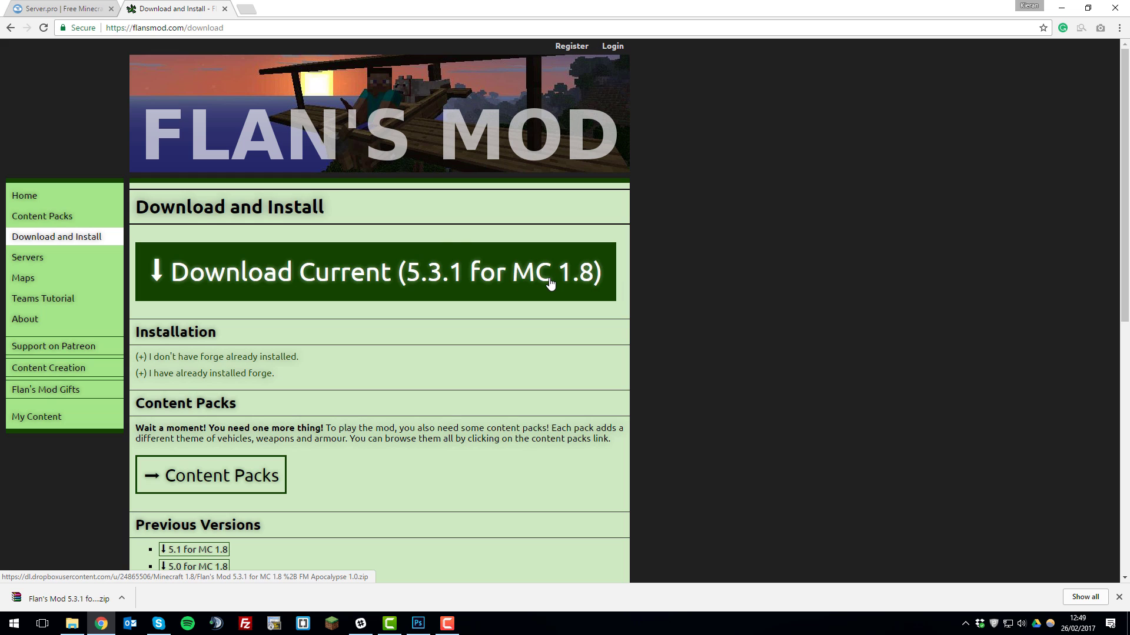
Upload "Flan's Mod 5.3.1 for MC 1.8 + FM Apocalypse 1.0.zip" from Downloads to the server's home folder on Server.pro.
click(84, 7)
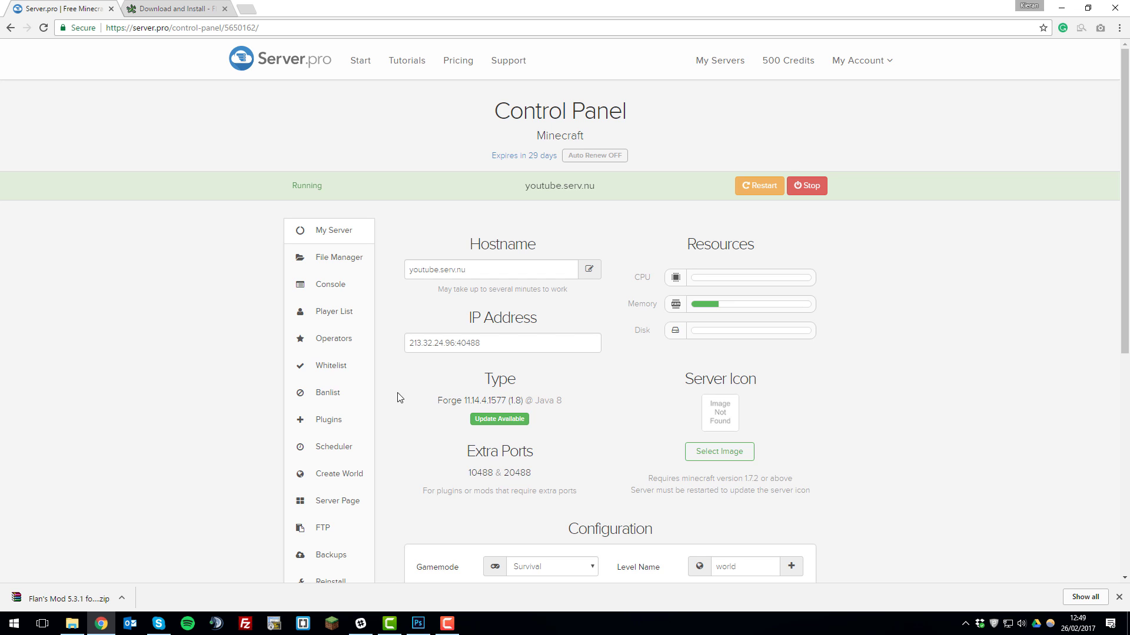
click(355, 262)
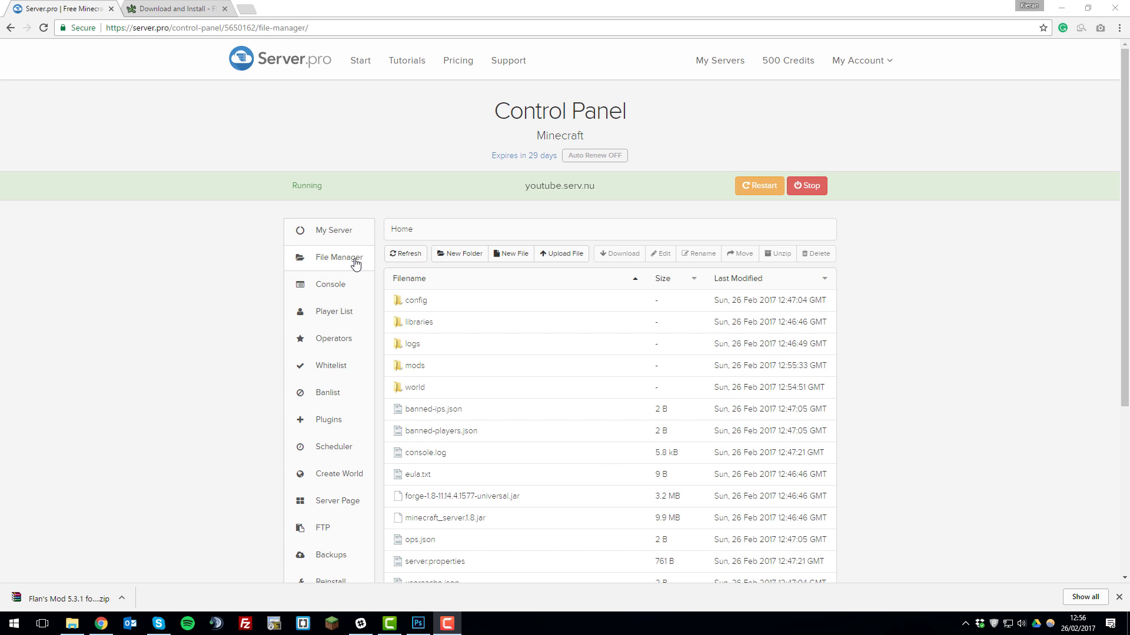
click(553, 254)
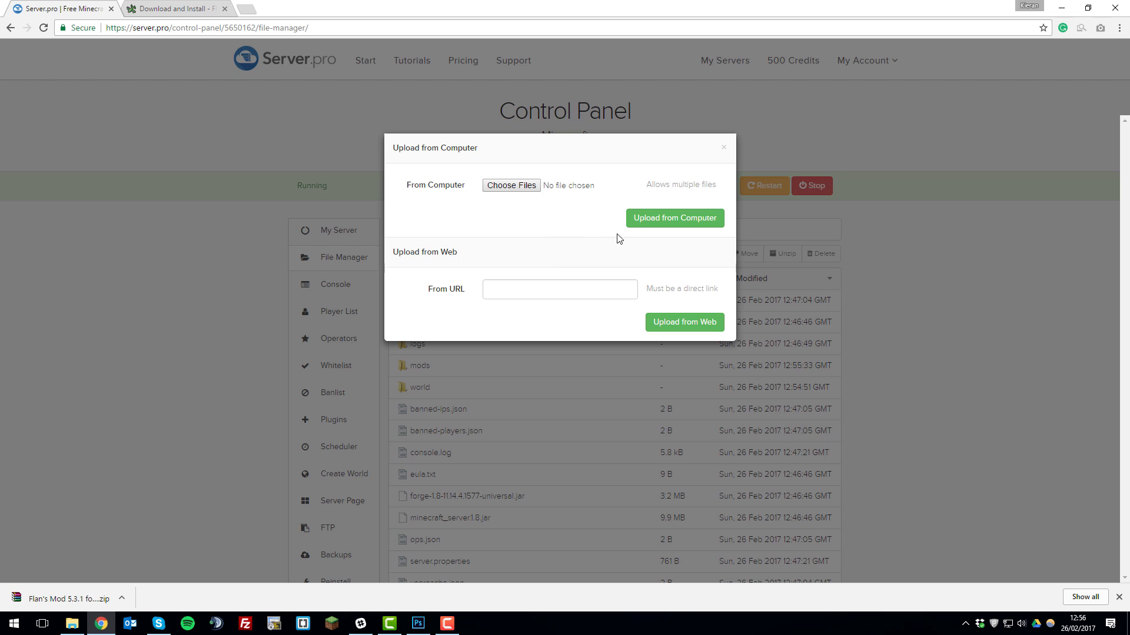
click(522, 187)
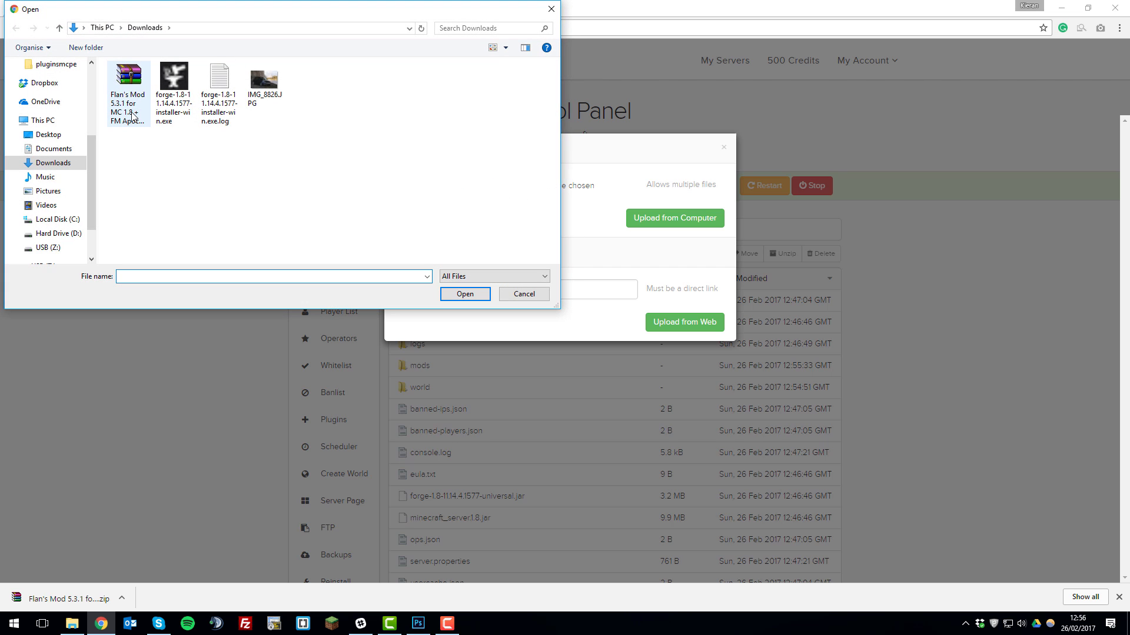
click(133, 116)
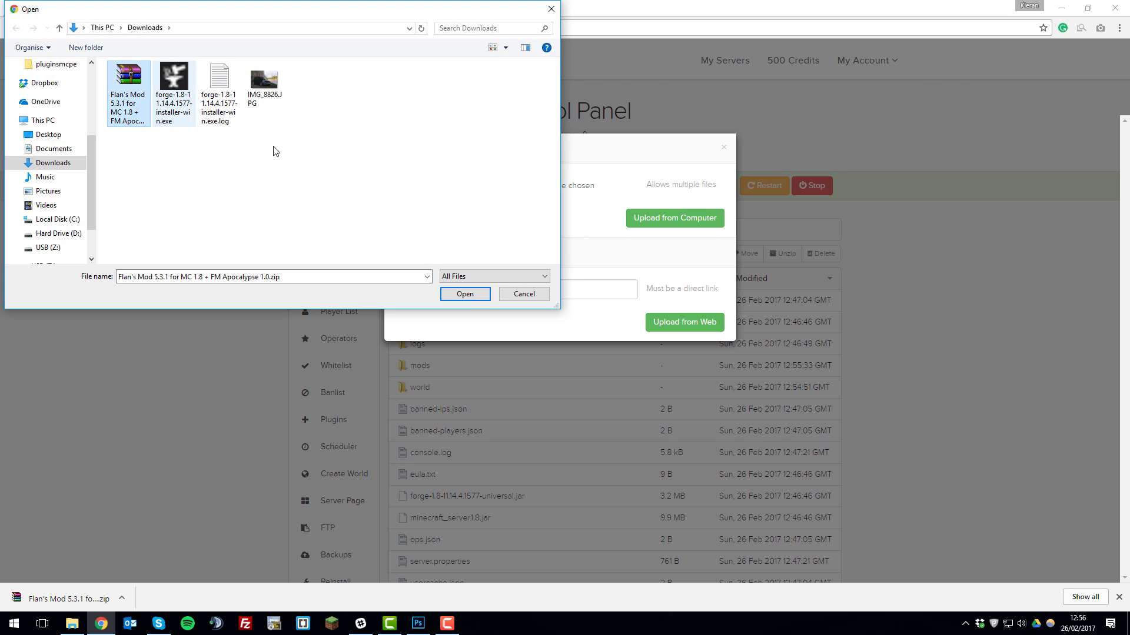
click(463, 294)
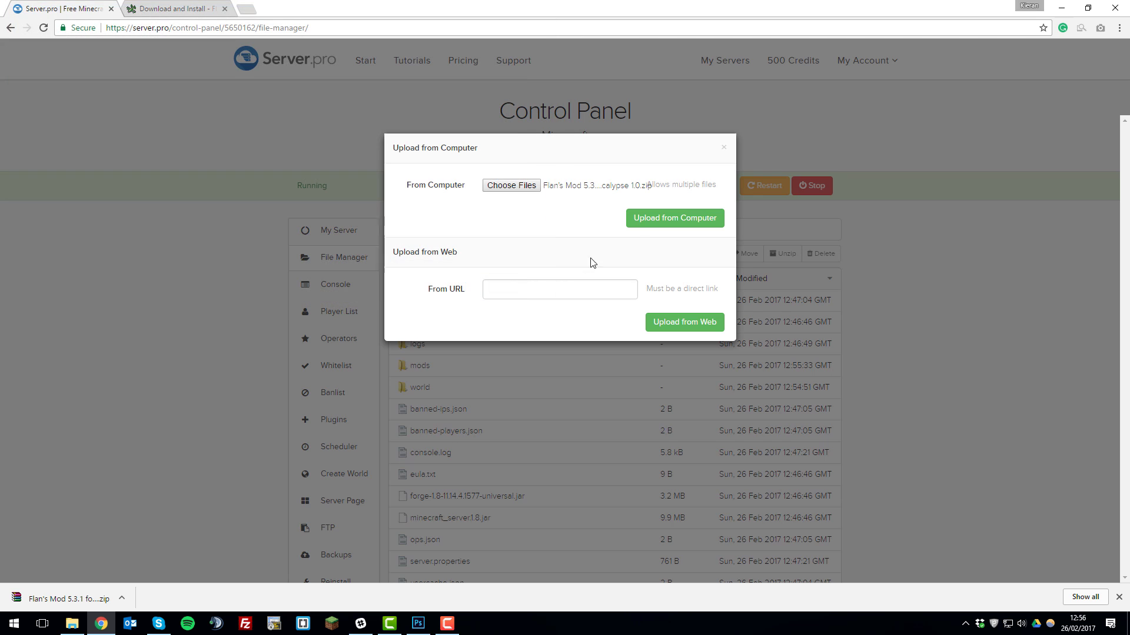
click(638, 228)
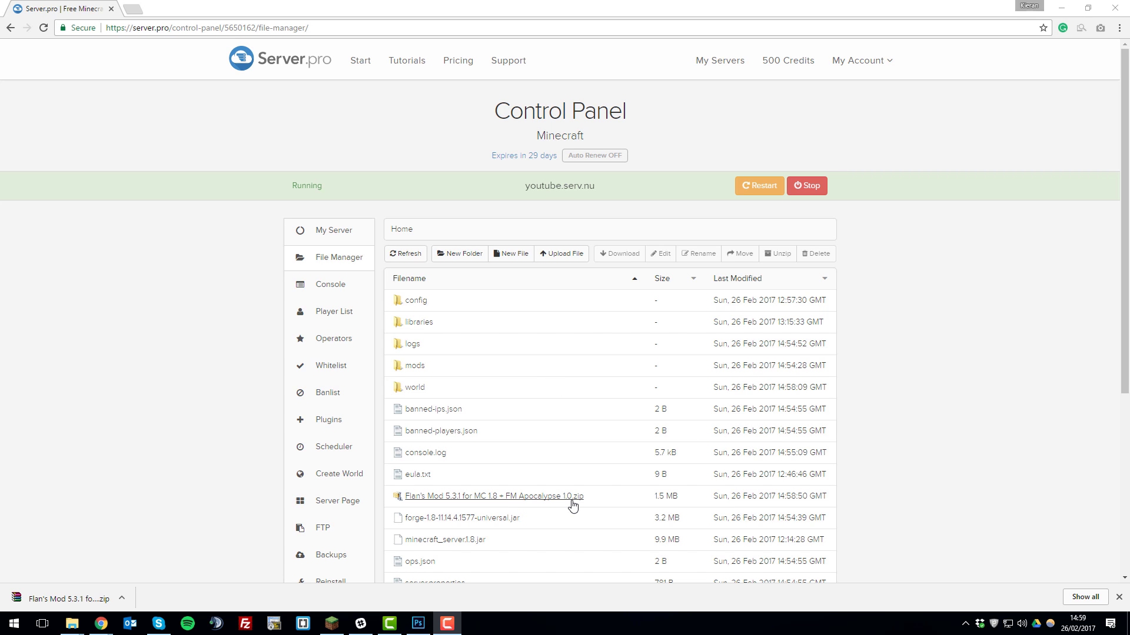
Unzip the uploaded Flan's Mod archive in the server's home folder and check the contents of the mods folder.
click(609, 505)
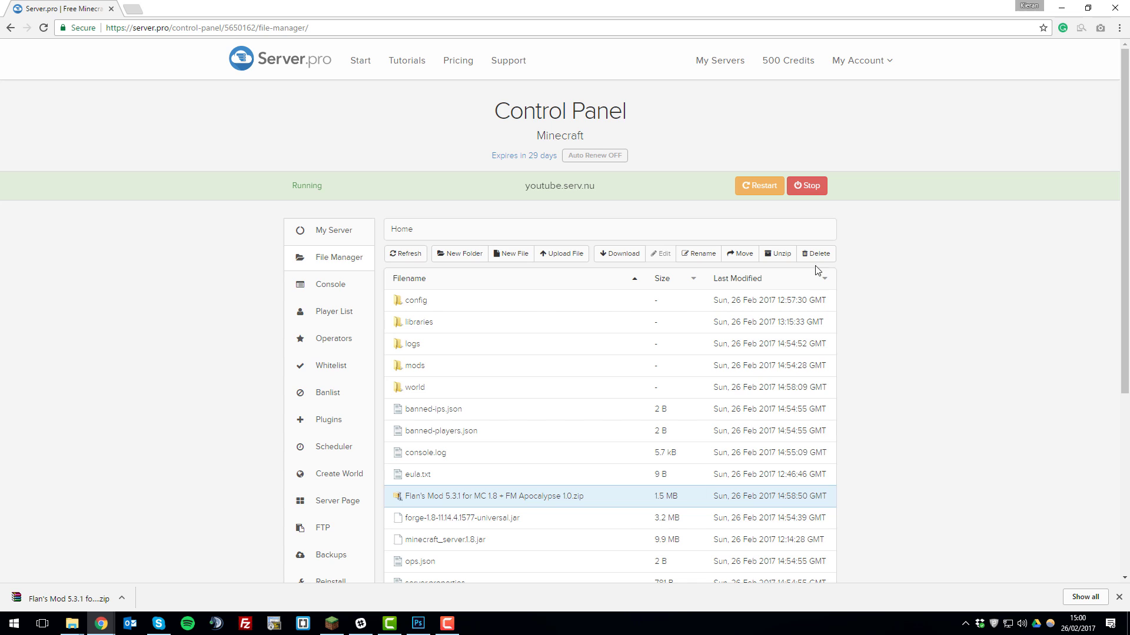
click(786, 259)
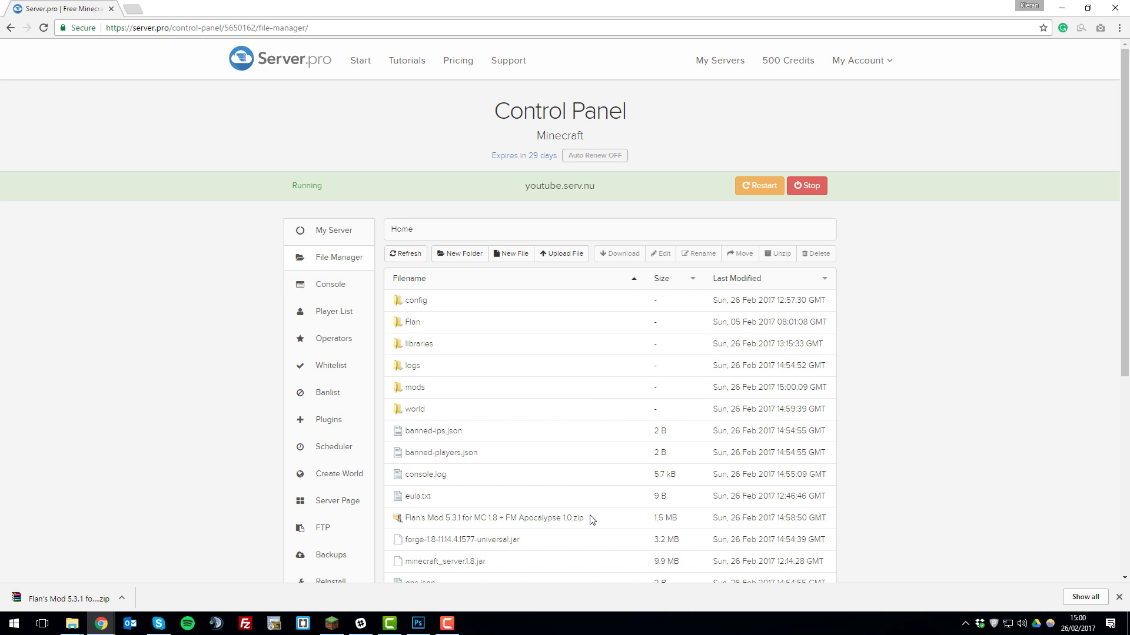
scroll(592, 520, down, 2)
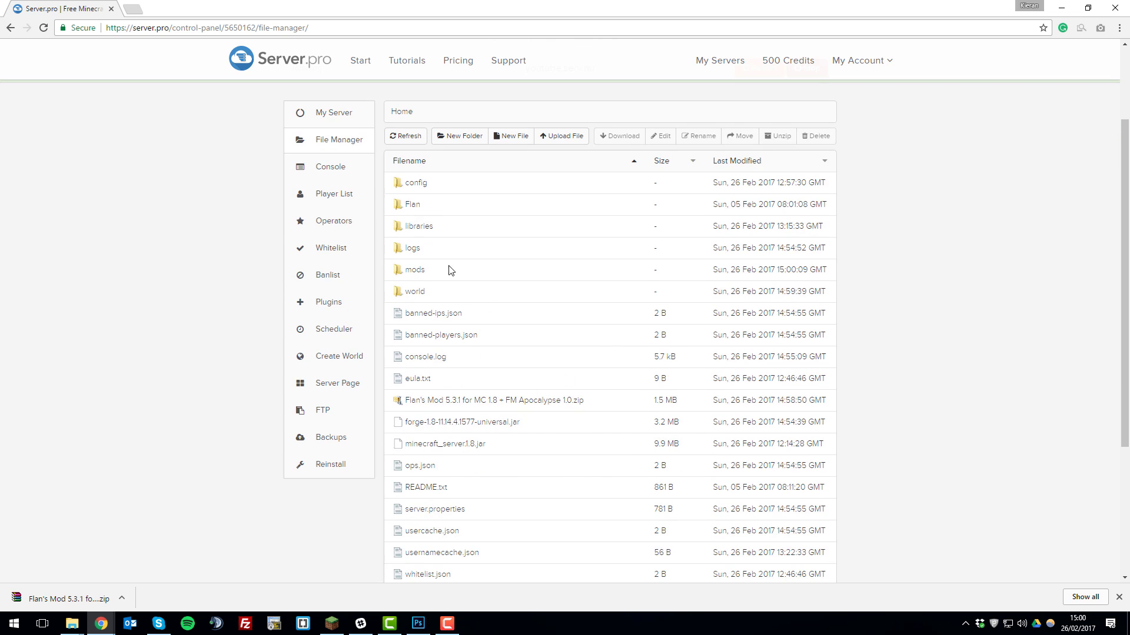
click(419, 271)
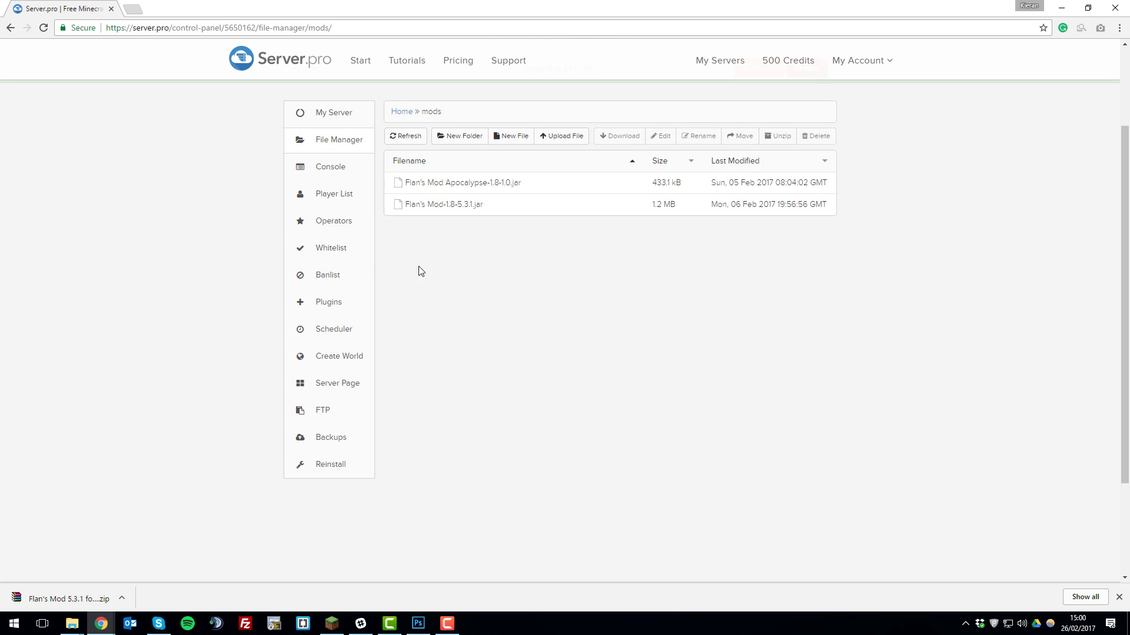
Select Apocalypse-Content Pack-1.8-5.3.jar inside the server's Flan folder.
click(402, 111)
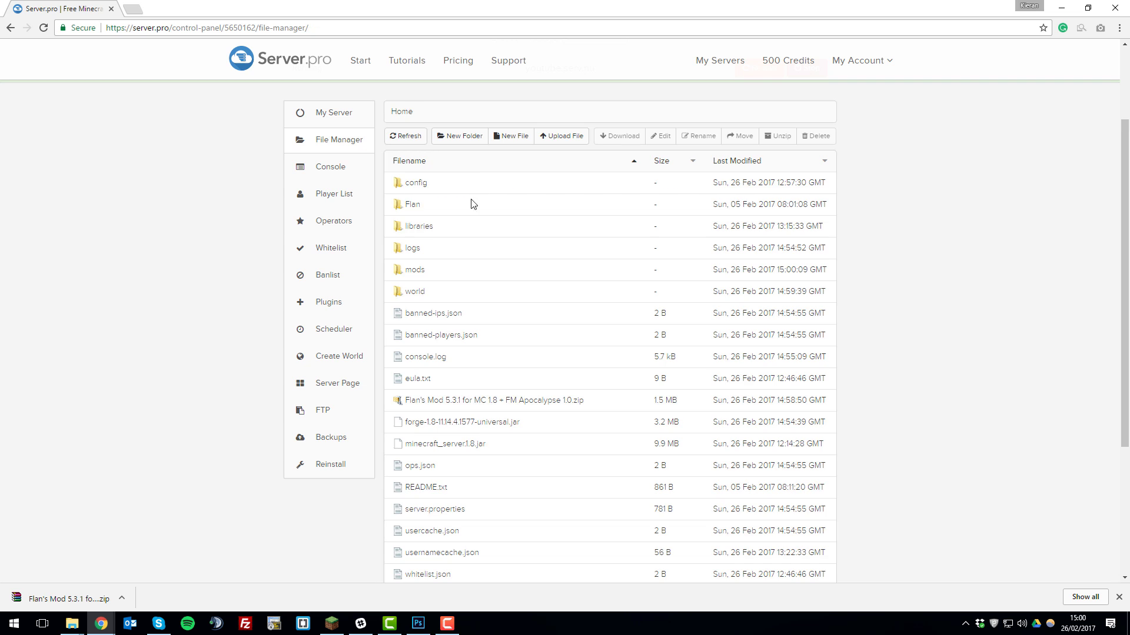
click(414, 206)
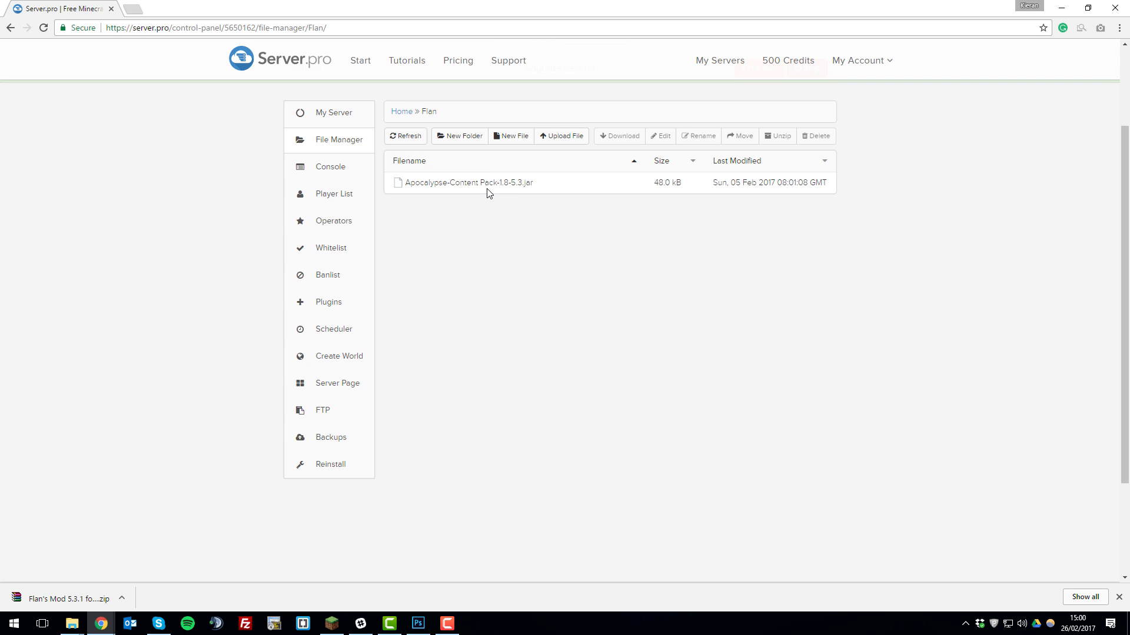
click(545, 181)
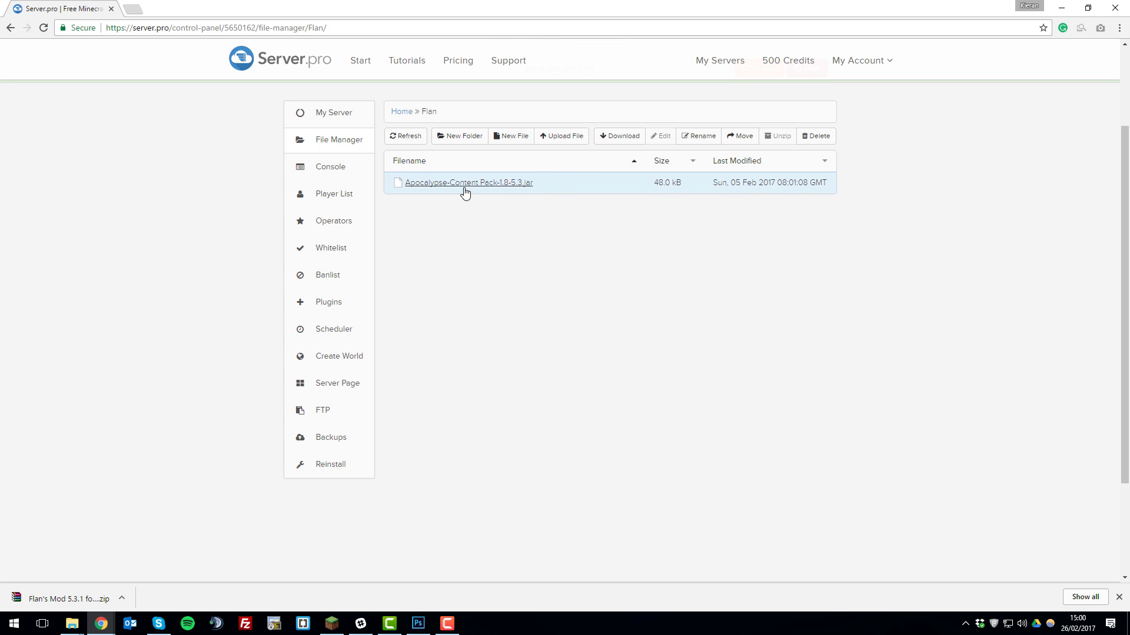
Visit flansmod.com in a separate tab and open the official 1.8 Modern Weapons Pack from its content packs.
click(139, 13)
text(flansmod.com)
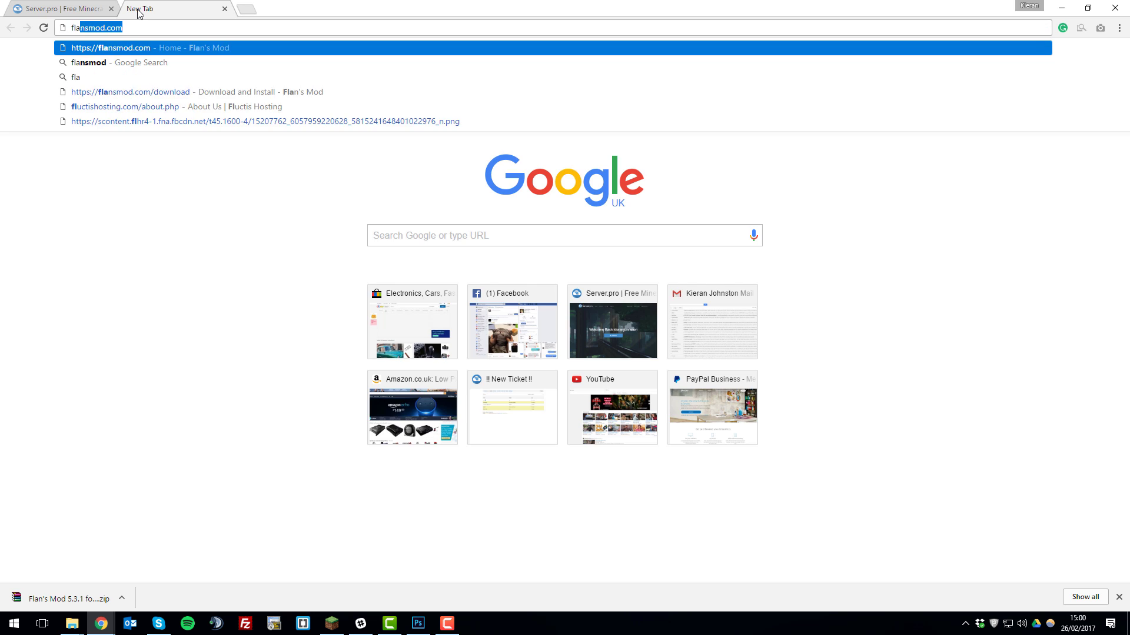
key(Return)
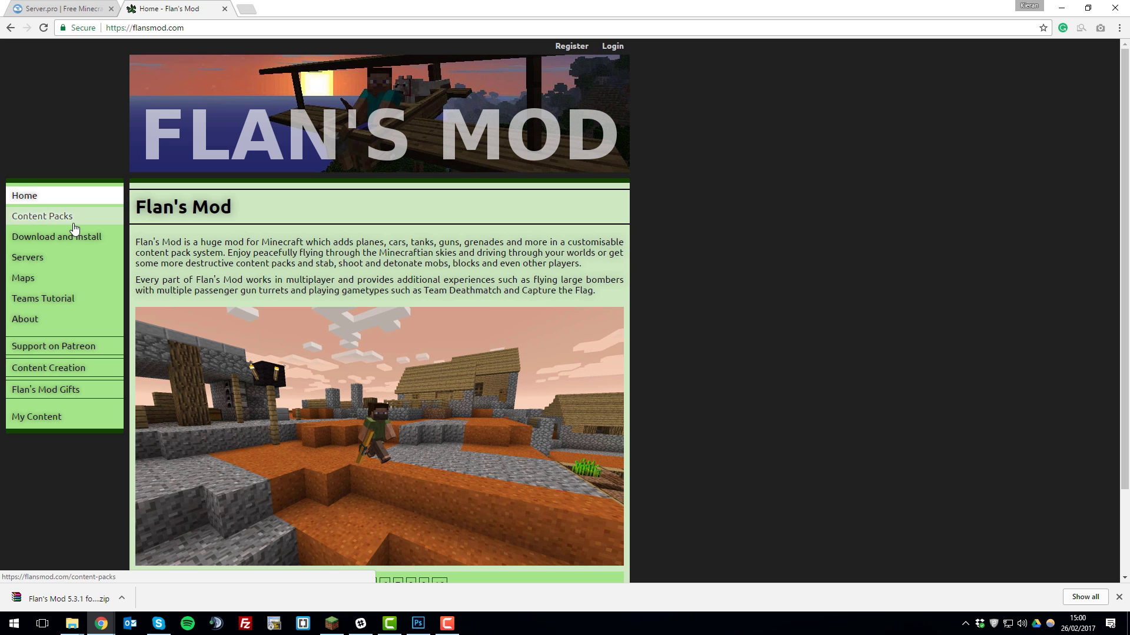
click(74, 224)
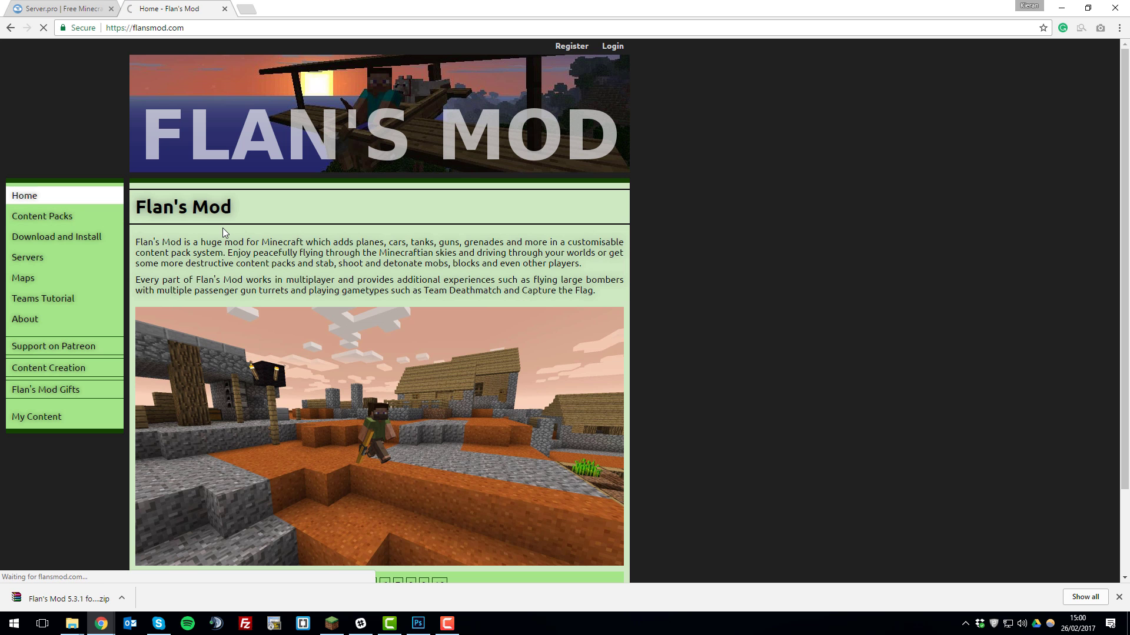
scroll(503, 425, down, 4)
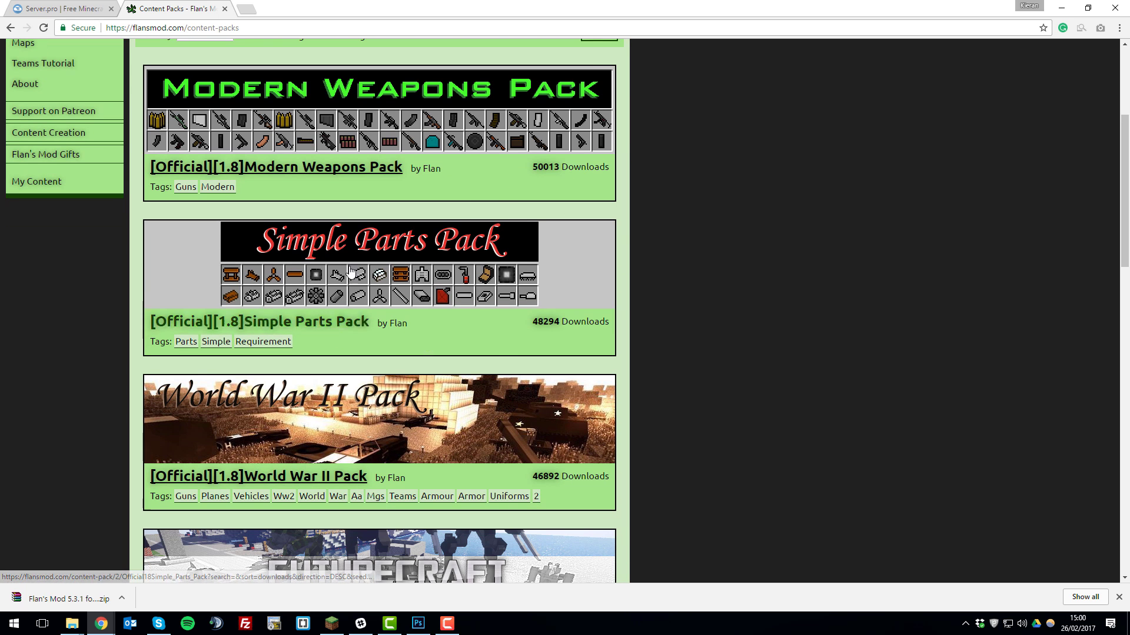
click(265, 169)
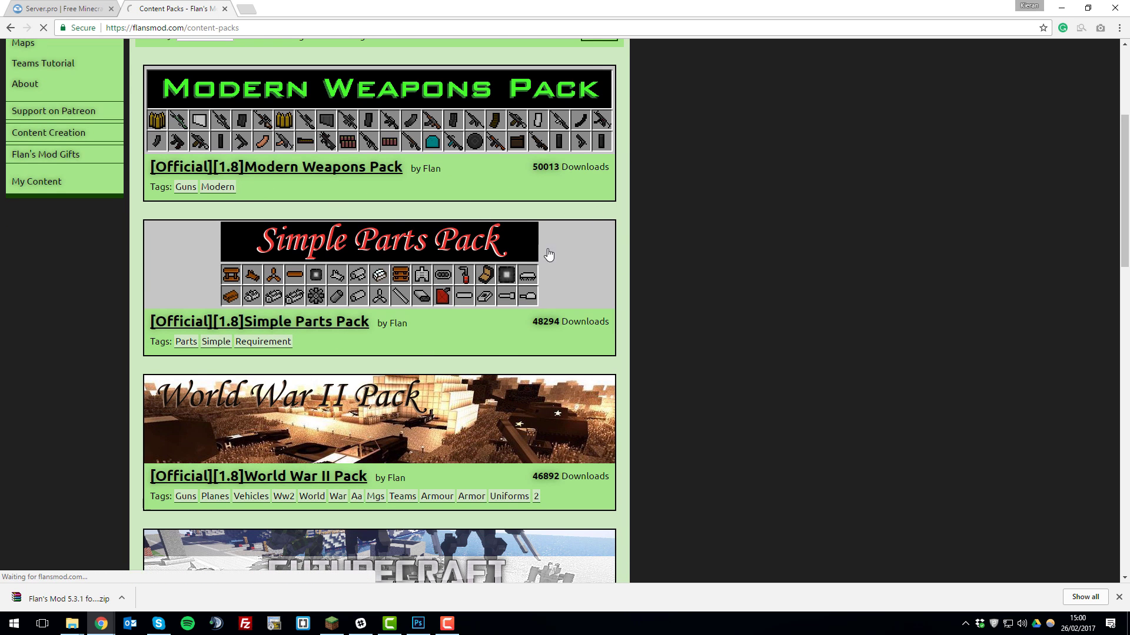
Return to the Server.pro file manager and move the selected Apocalypse content pack from the Flan folder to Home.
click(59, 9)
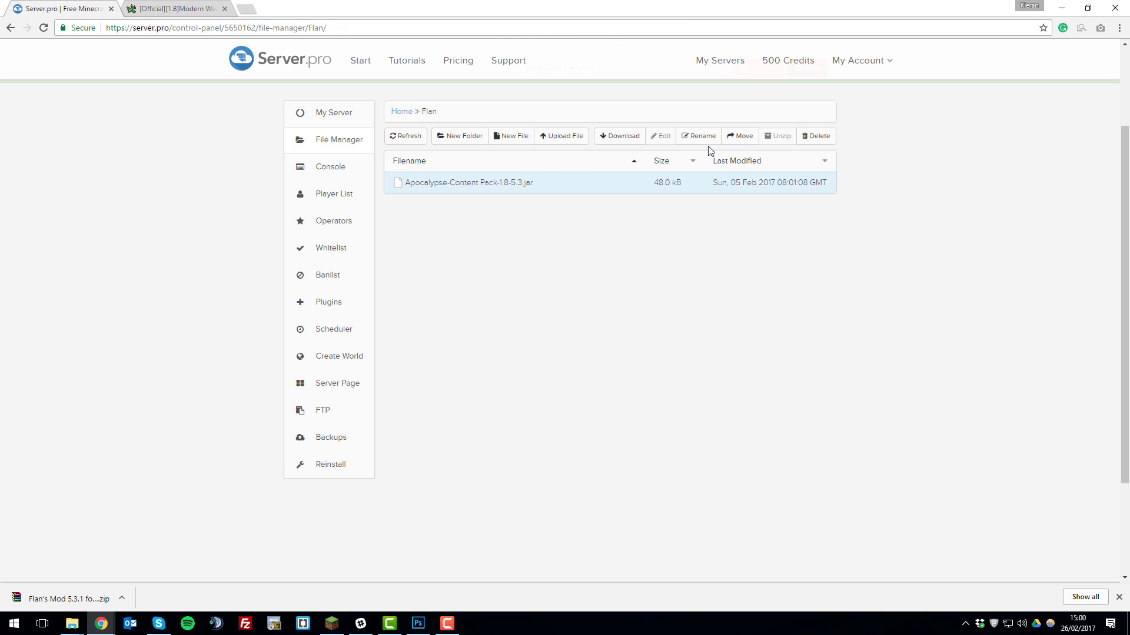
click(740, 138)
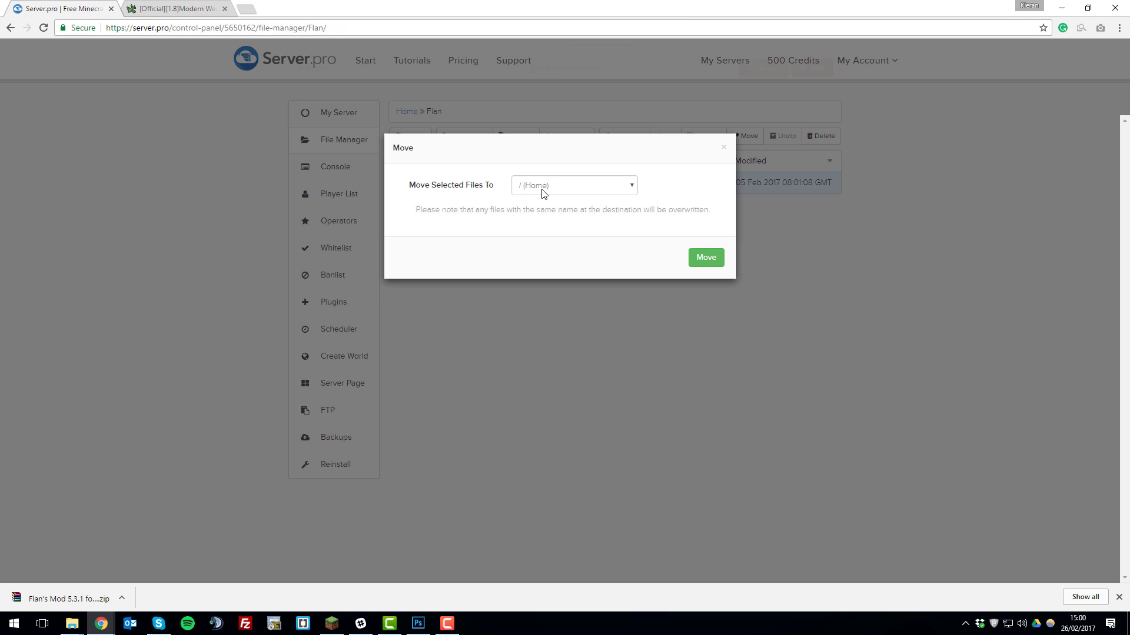
click(696, 261)
click(401, 112)
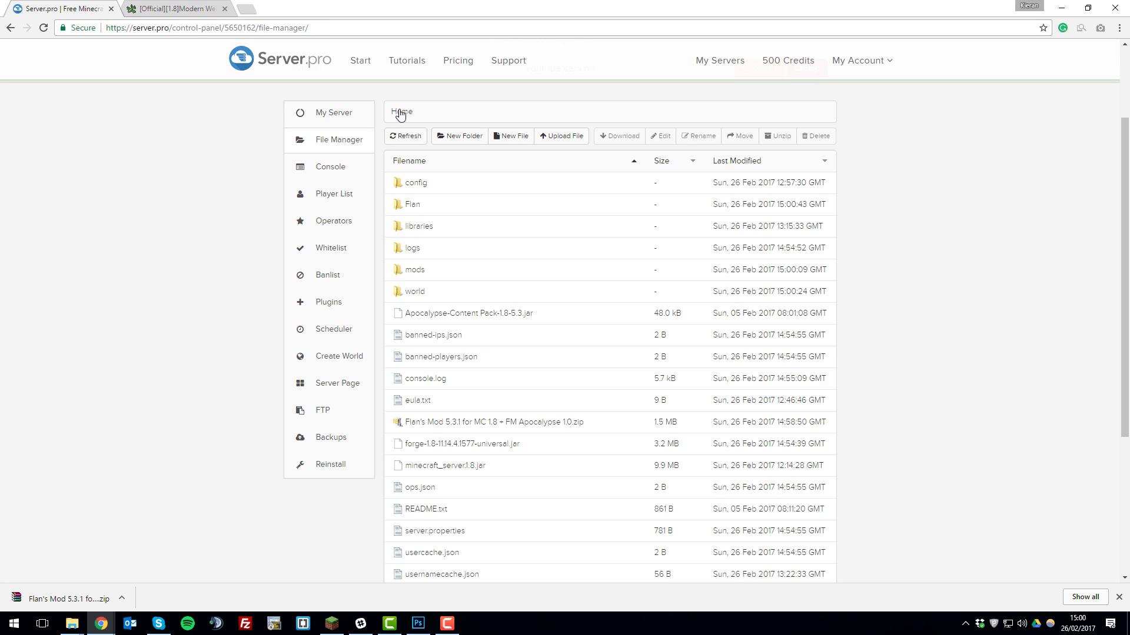
Move Apocalypse-Content Pack-1.8-5.3.jar from Home into the mods folder.
click(547, 323)
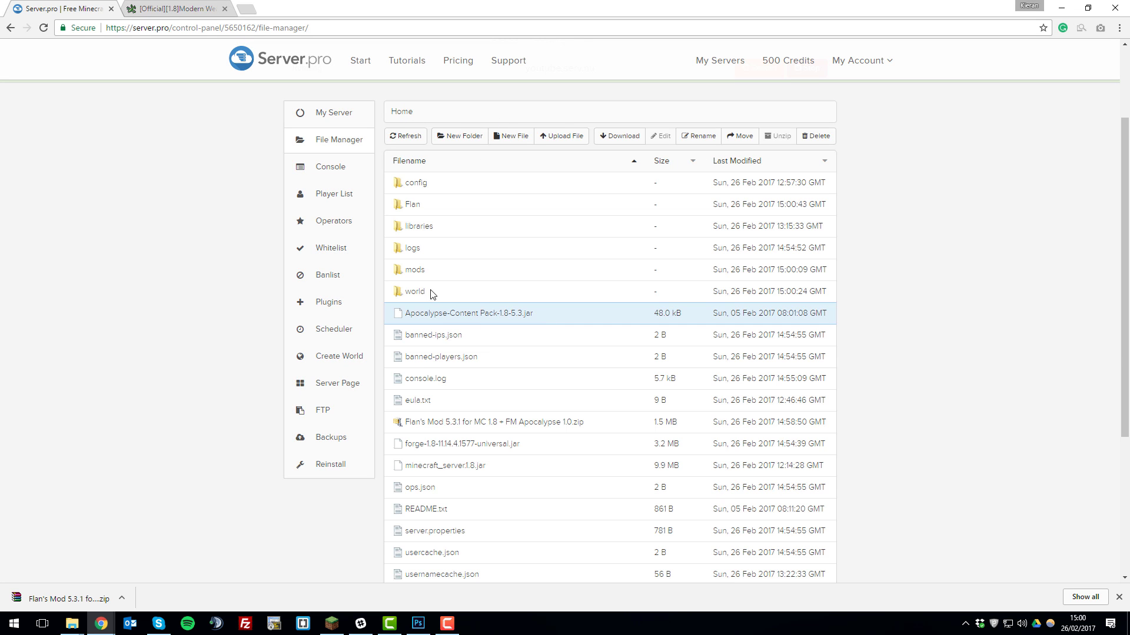
click(740, 136)
click(547, 186)
click(563, 243)
click(704, 257)
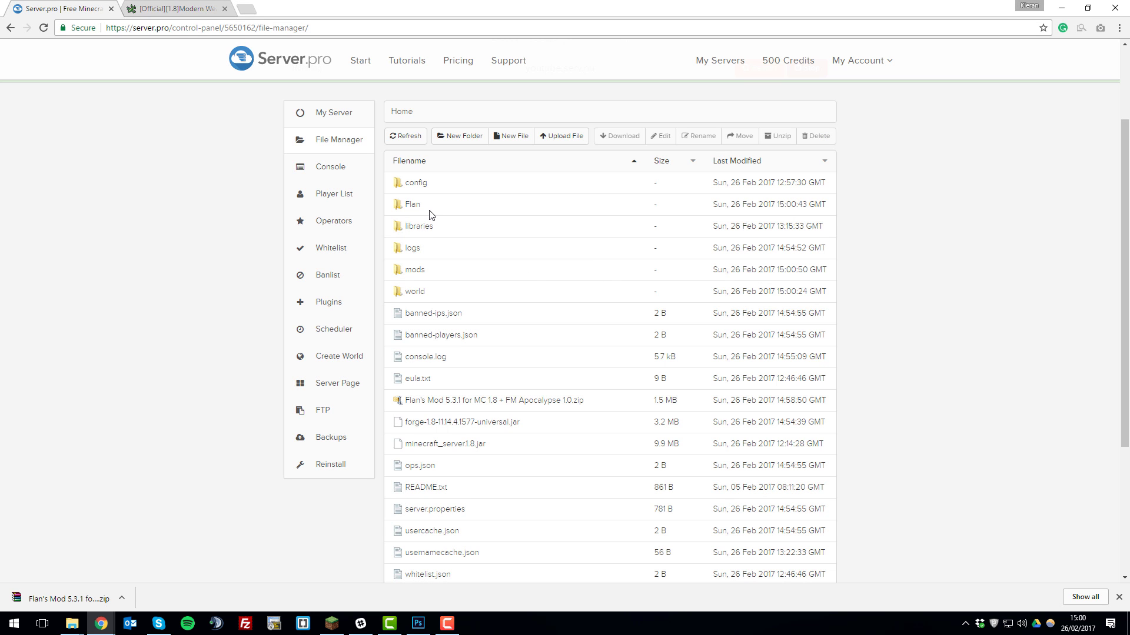
Delete the Flan folder and the Flan's Mod zip from Home, and restart the server.
click(430, 209)
click(596, 403)
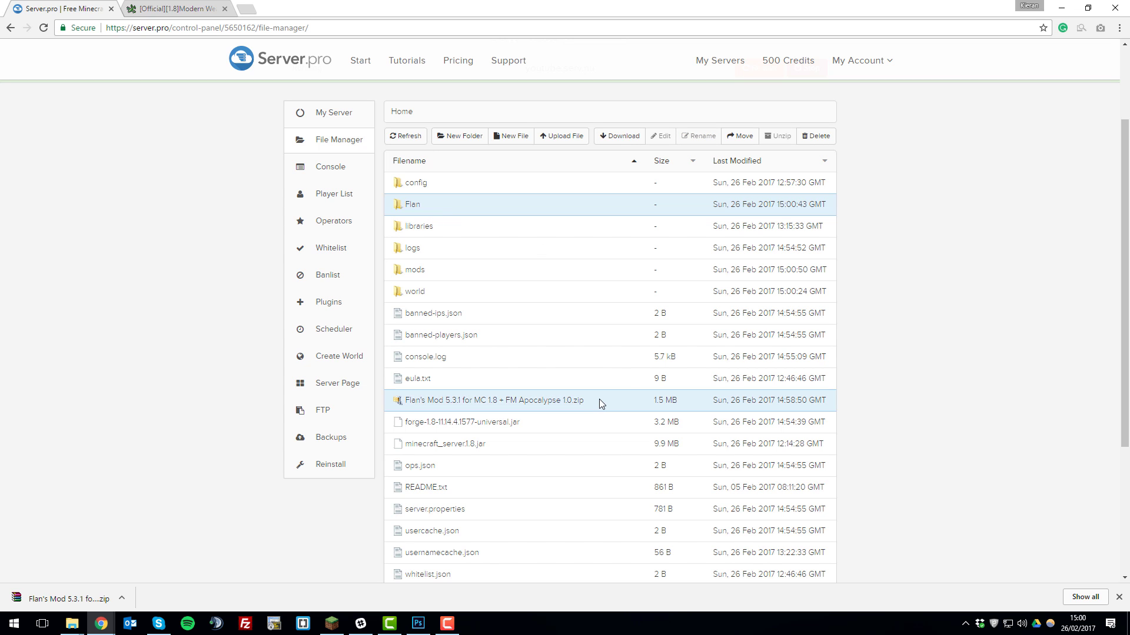
click(819, 136)
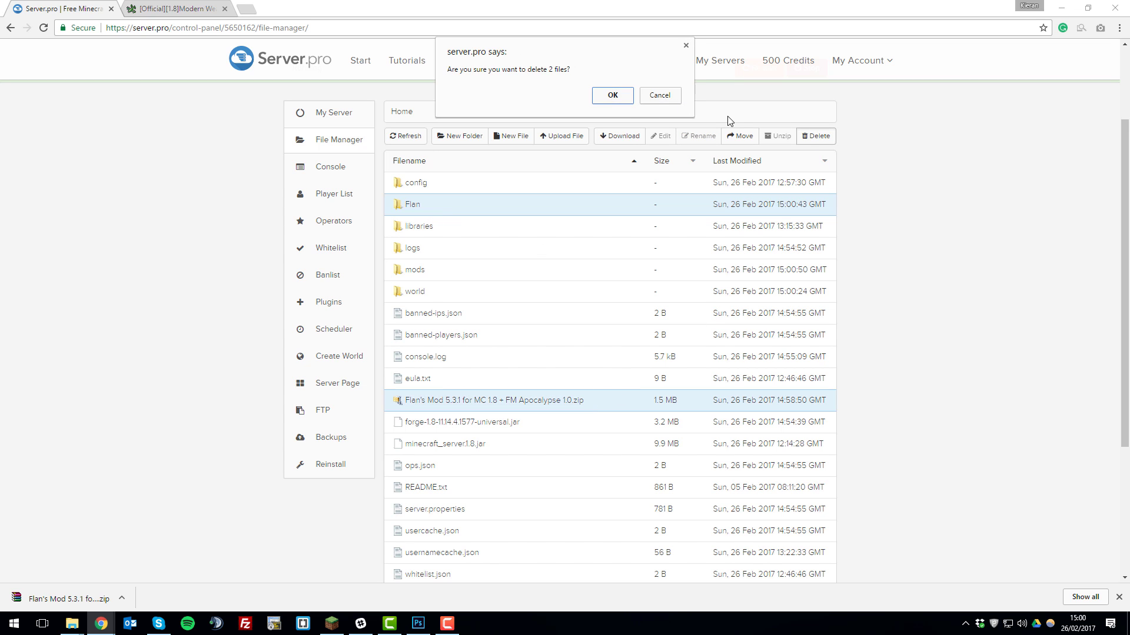
click(611, 96)
scroll(782, 259, up, 2)
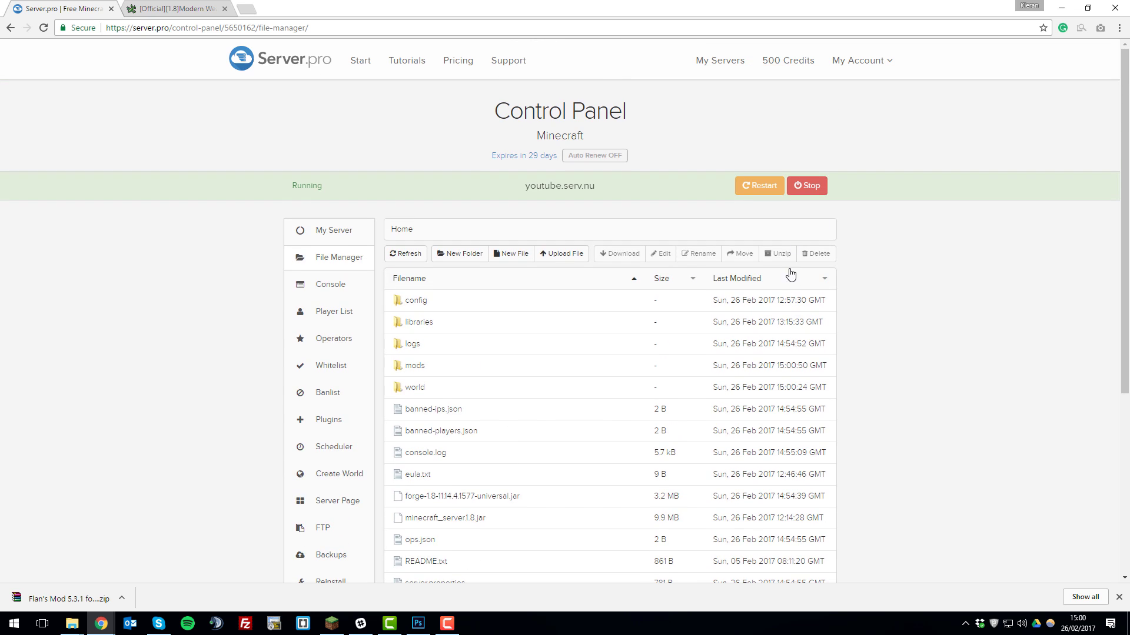
click(765, 186)
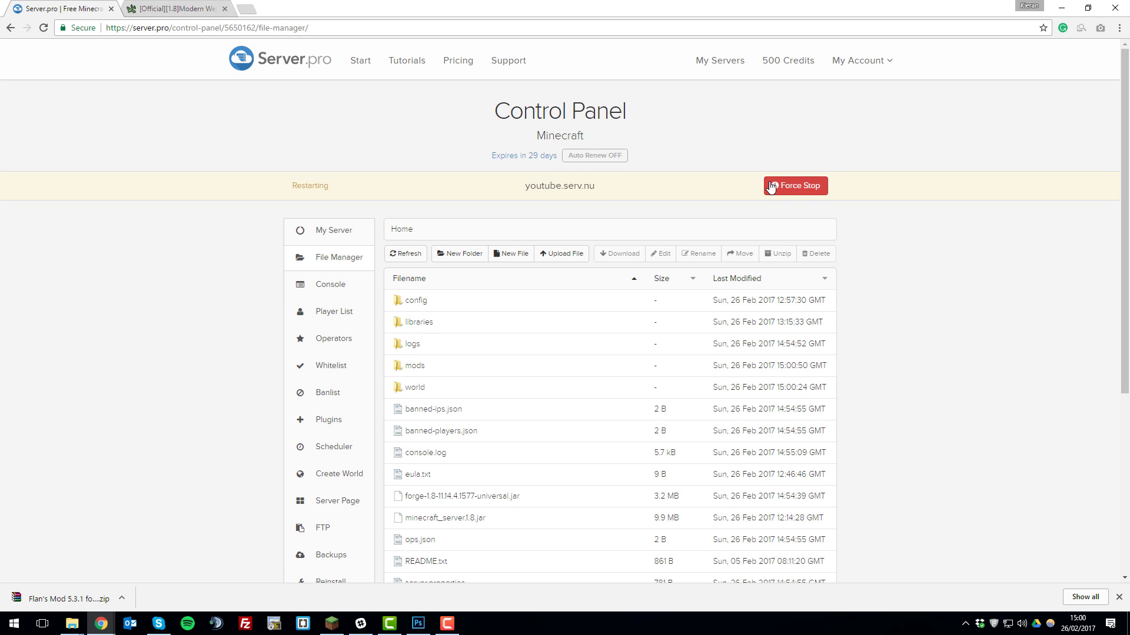
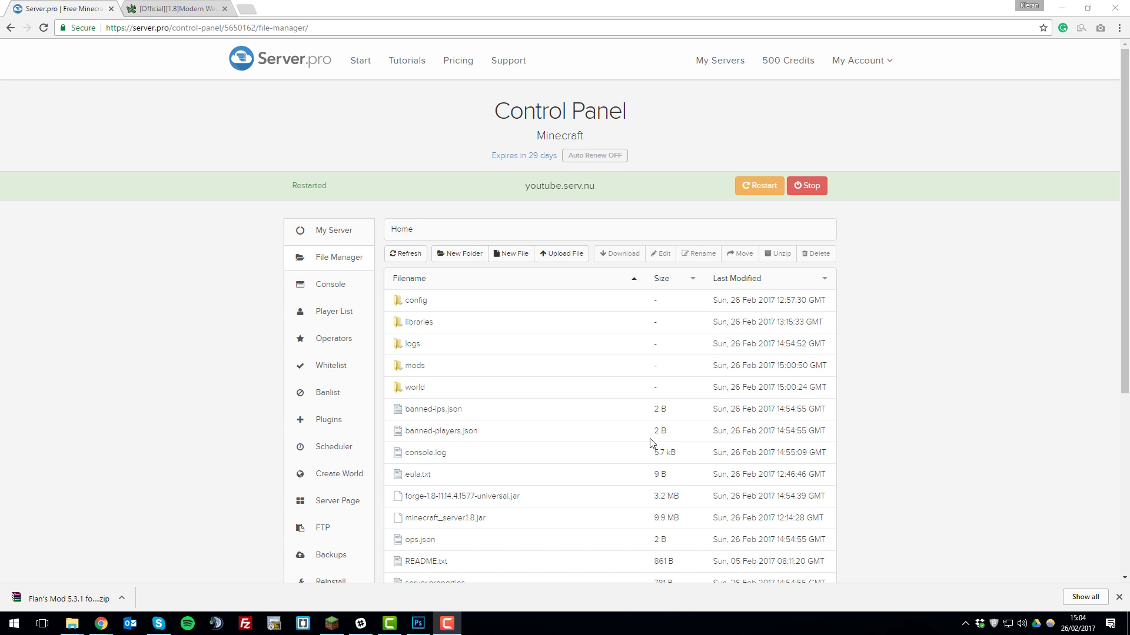
Open the local %appdata% folder in File Explorer and go to .minecraft\mods.
key(super)
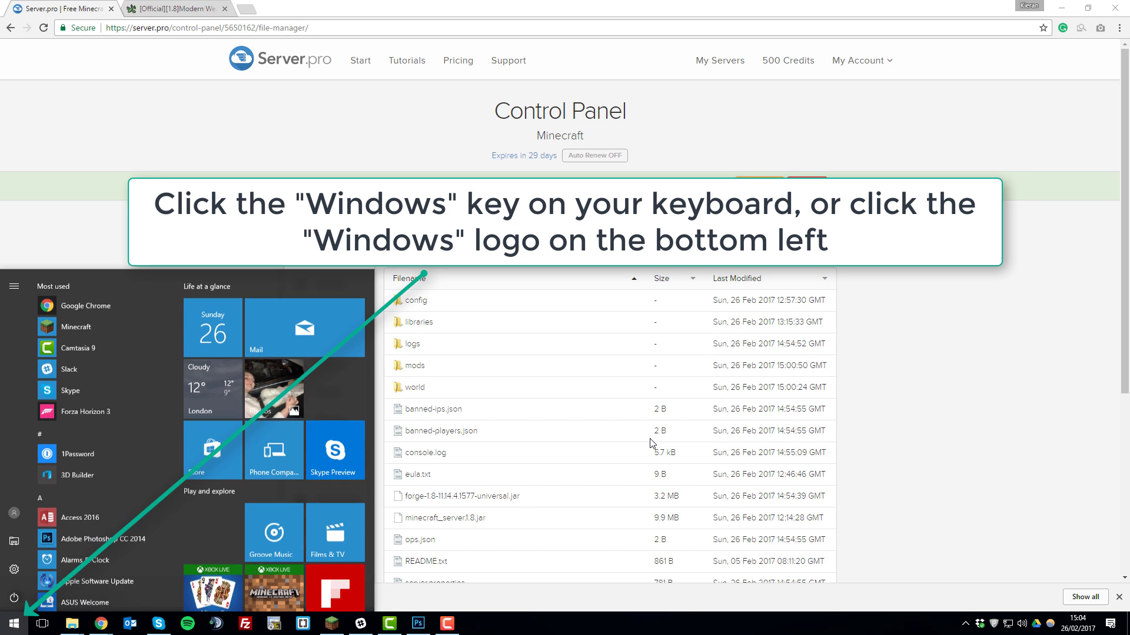
text(%appdata%)
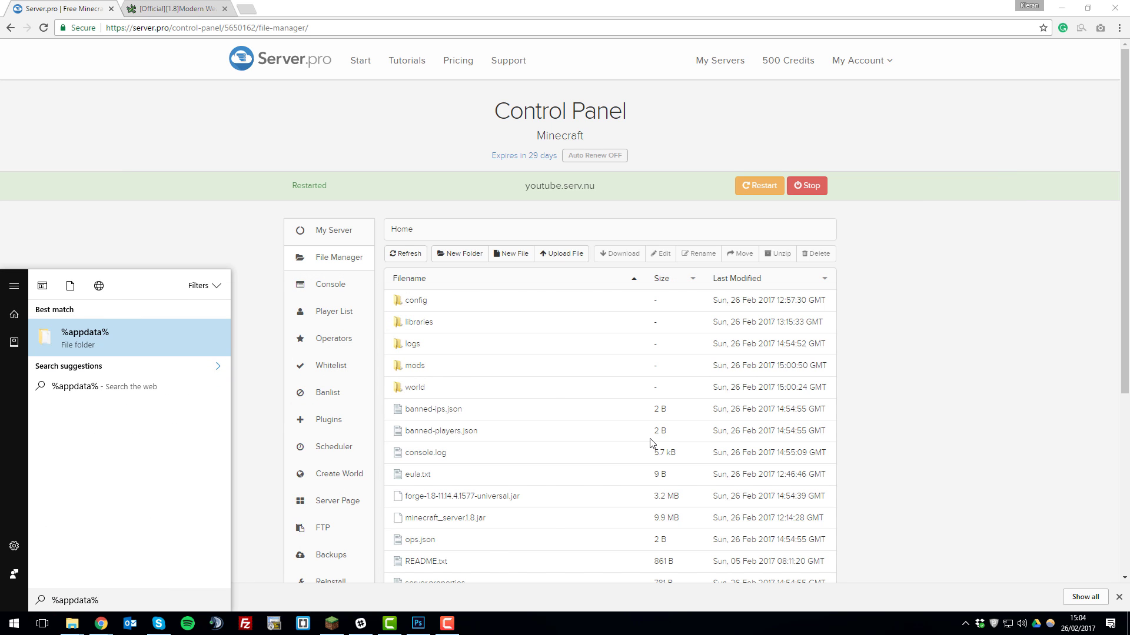
key(Return)
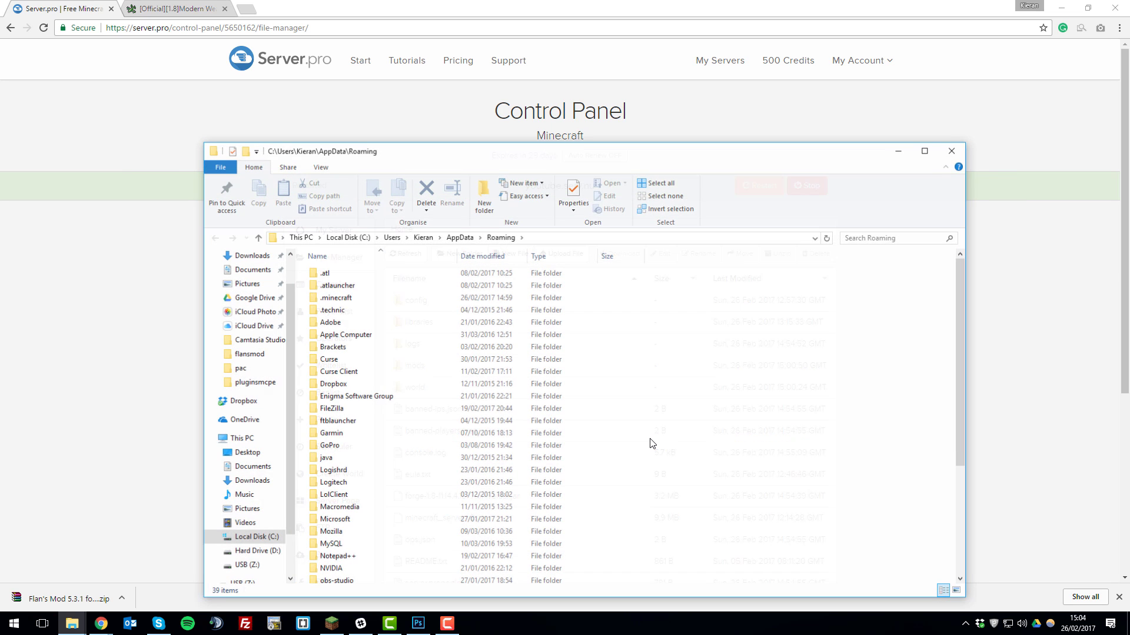
double_click(356, 300)
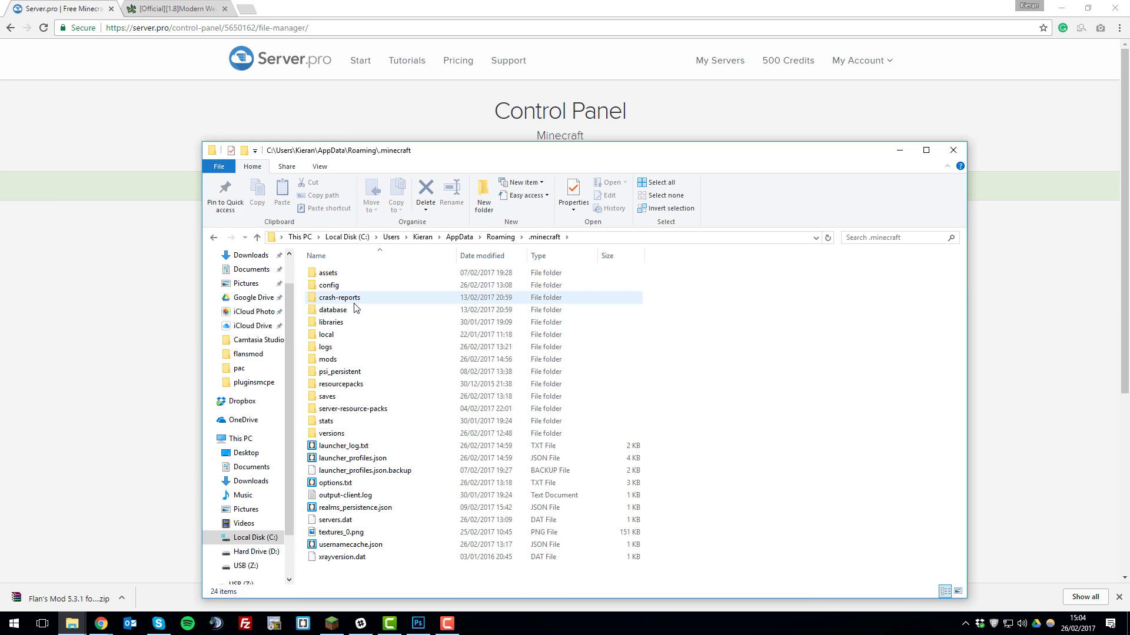
double_click(353, 360)
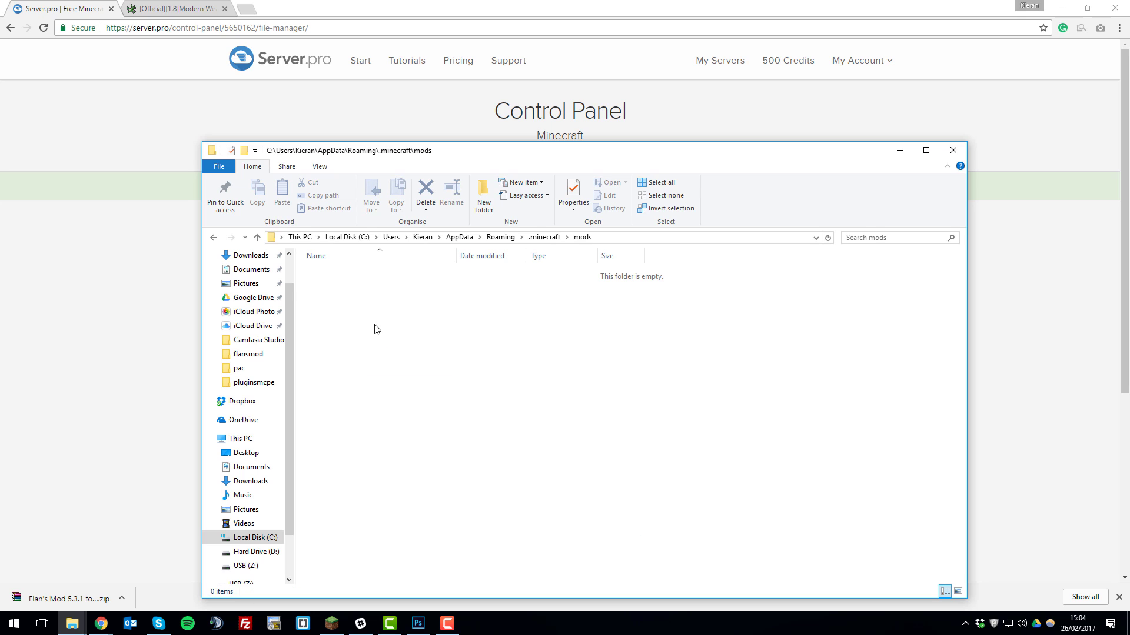
Move the Flan's Mod 5.3.1 zip from Downloads into the local .minecraft\mods folder and extract it there.
right_click(255, 259)
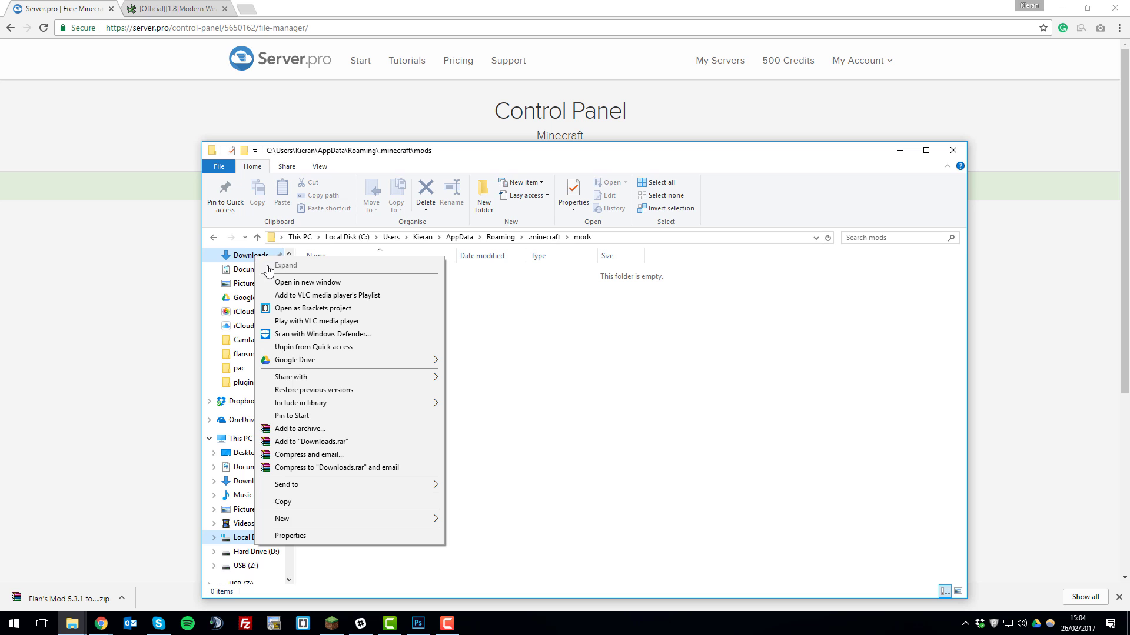
click(274, 283)
drag(469, 10, 840, 144)
drag(708, 283, 404, 335)
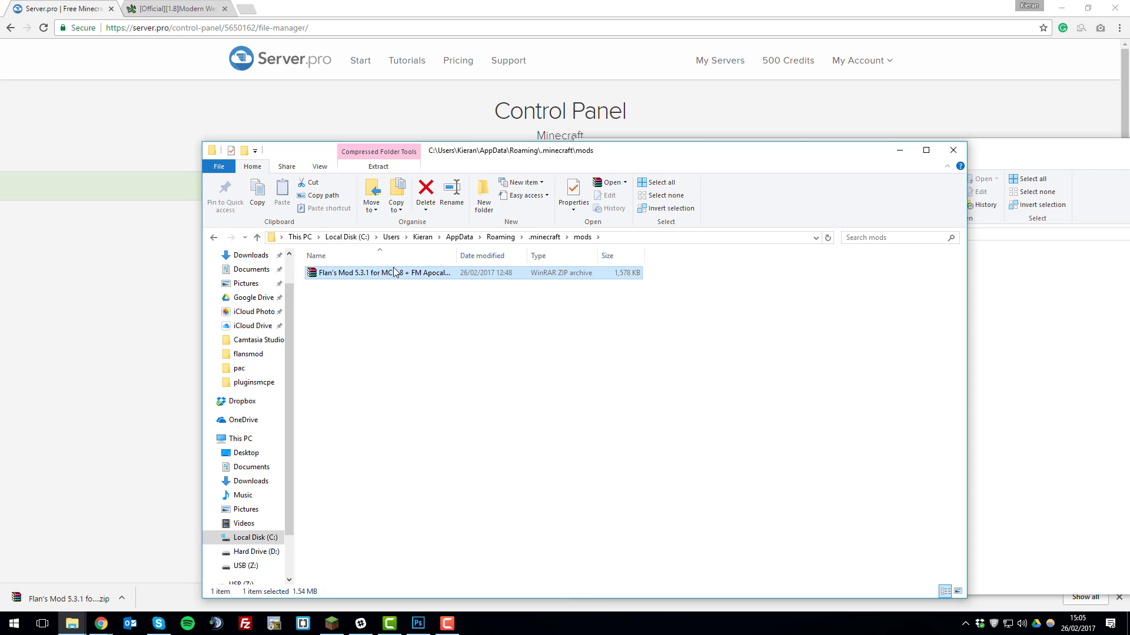
right_click(395, 274)
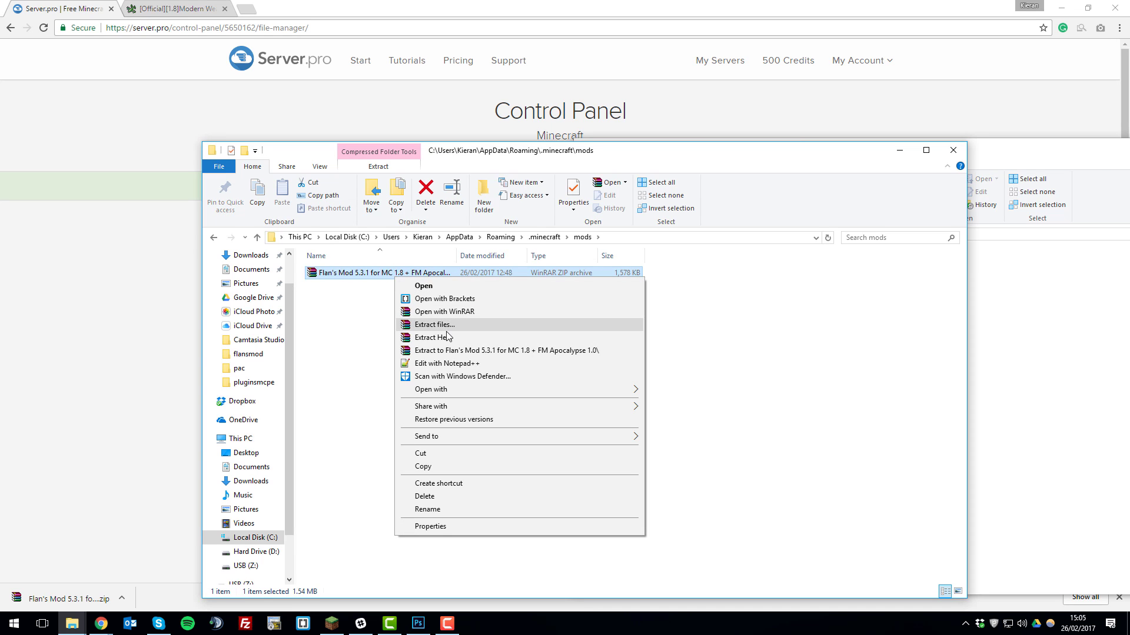
click(450, 339)
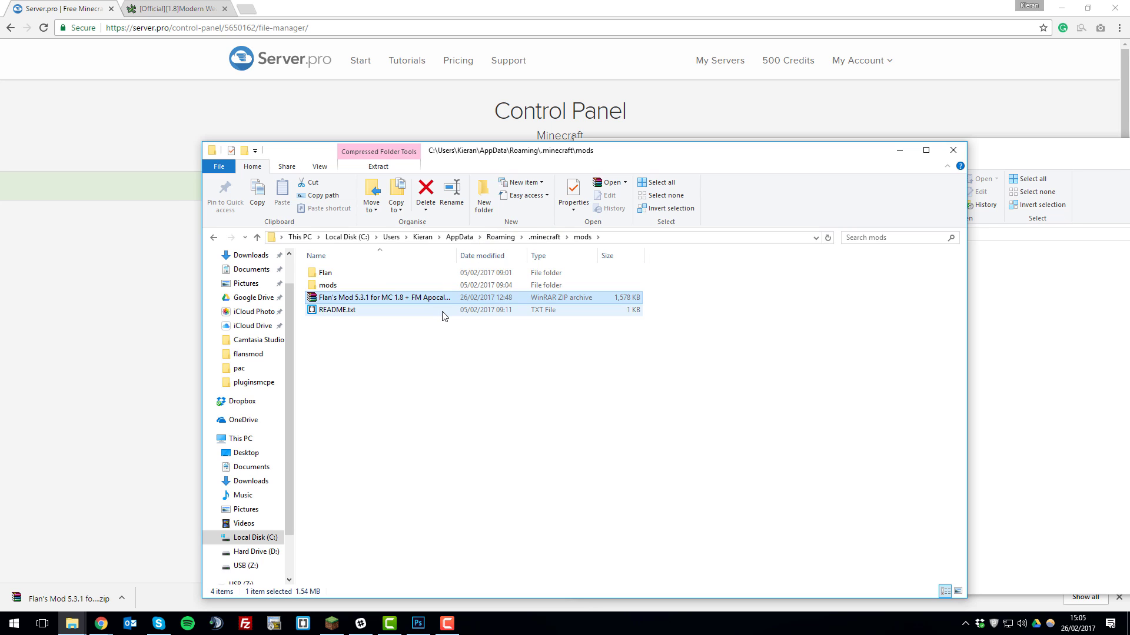
Copy both Flan's Mod jars from the nested mods folder into .minecraft\mods and delete the nested folder.
double_click(335, 288)
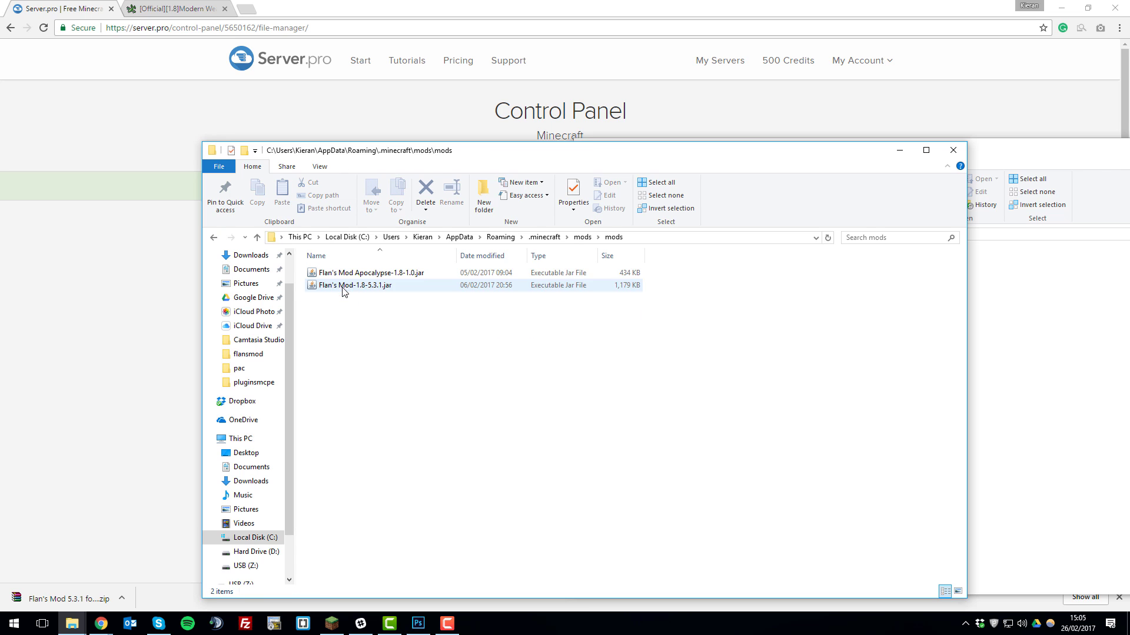
drag(360, 310, 361, 273)
right_click(361, 273)
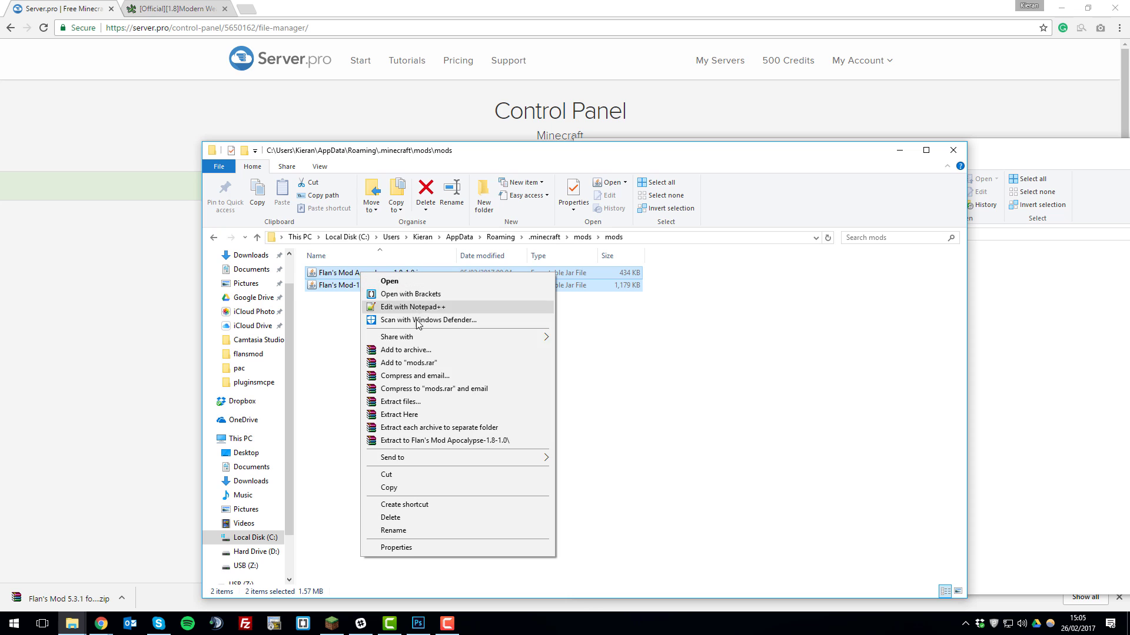
click(399, 488)
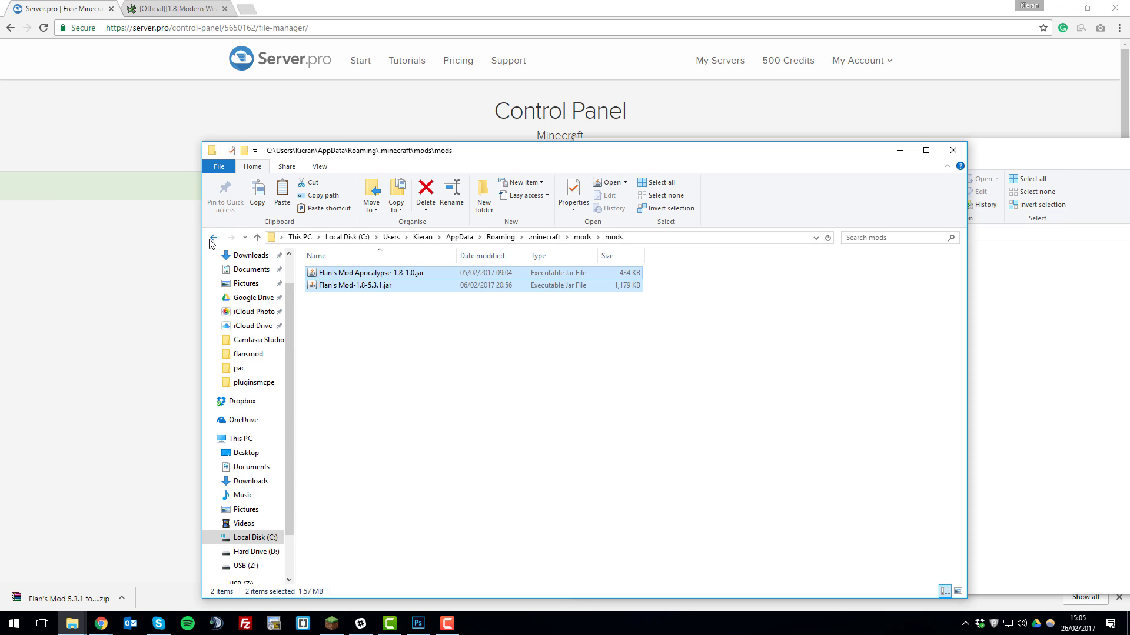
click(213, 237)
right_click(404, 357)
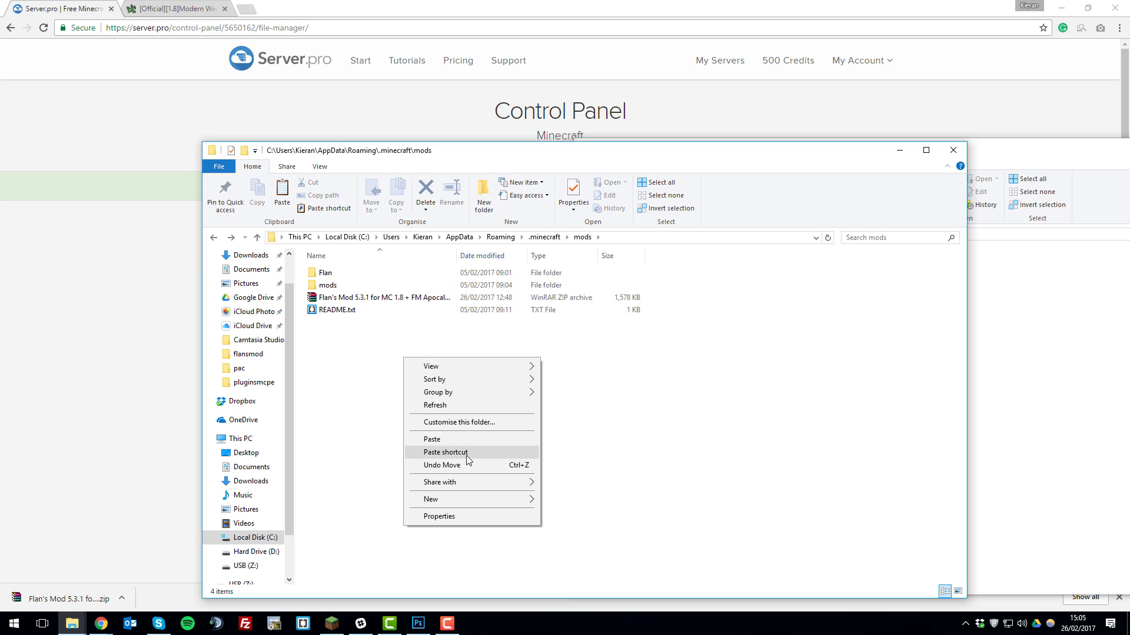
click(454, 445)
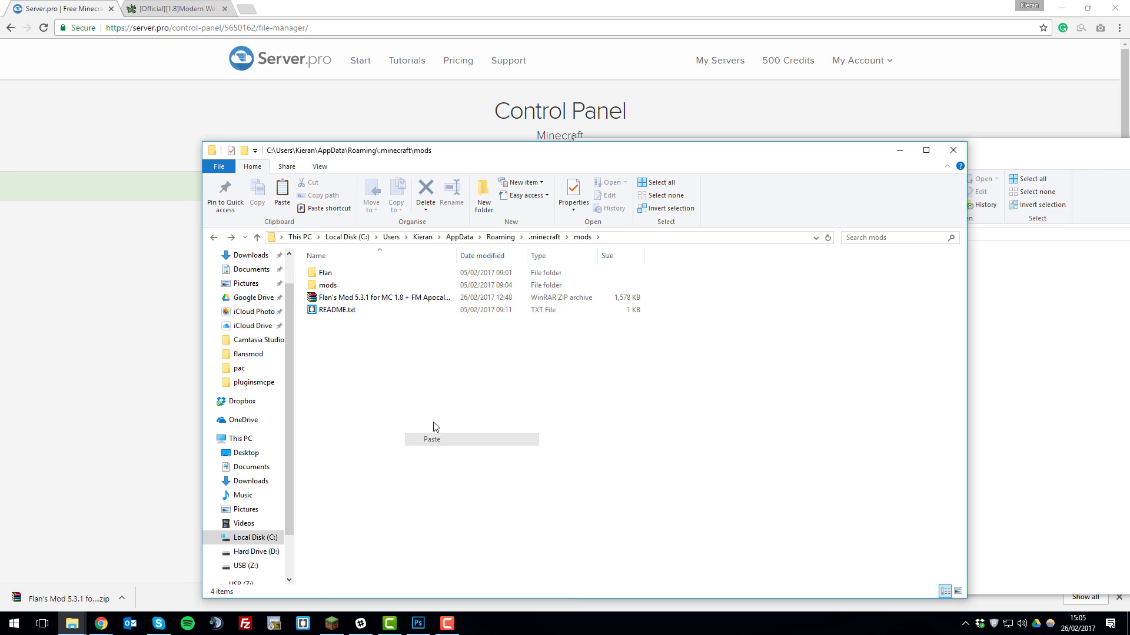
click(349, 287)
key(Delete)
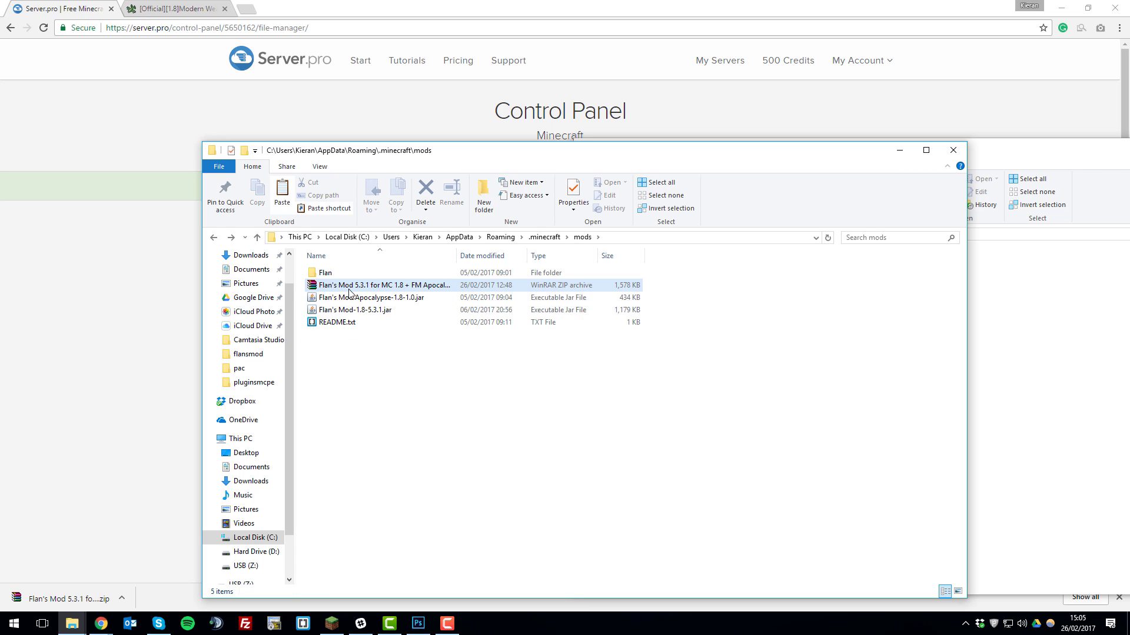
Copy Apocalypse-Content Pack-1.8-5.3.jar from the extracted Flan folder into .minecraft\mods.
double_click(327, 272)
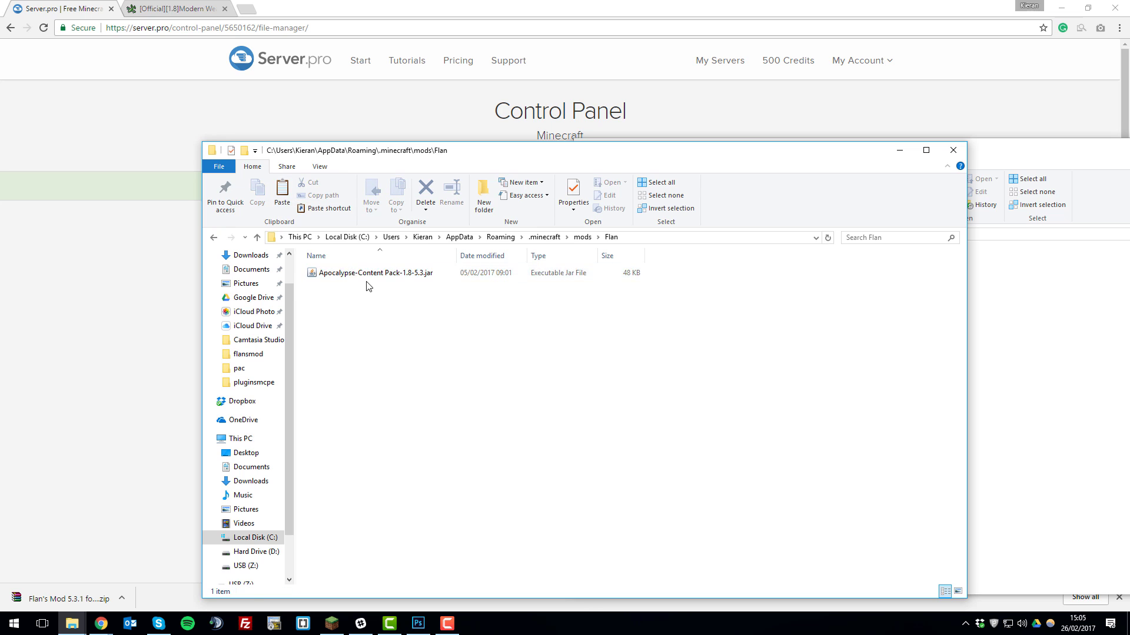
click(370, 274)
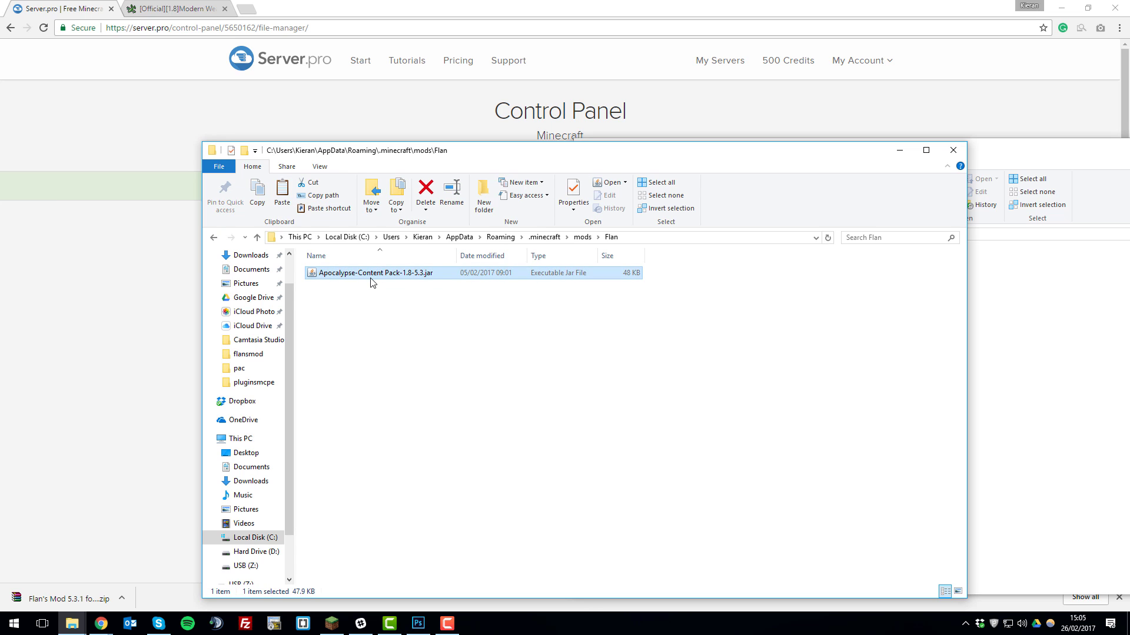
right_click(381, 283)
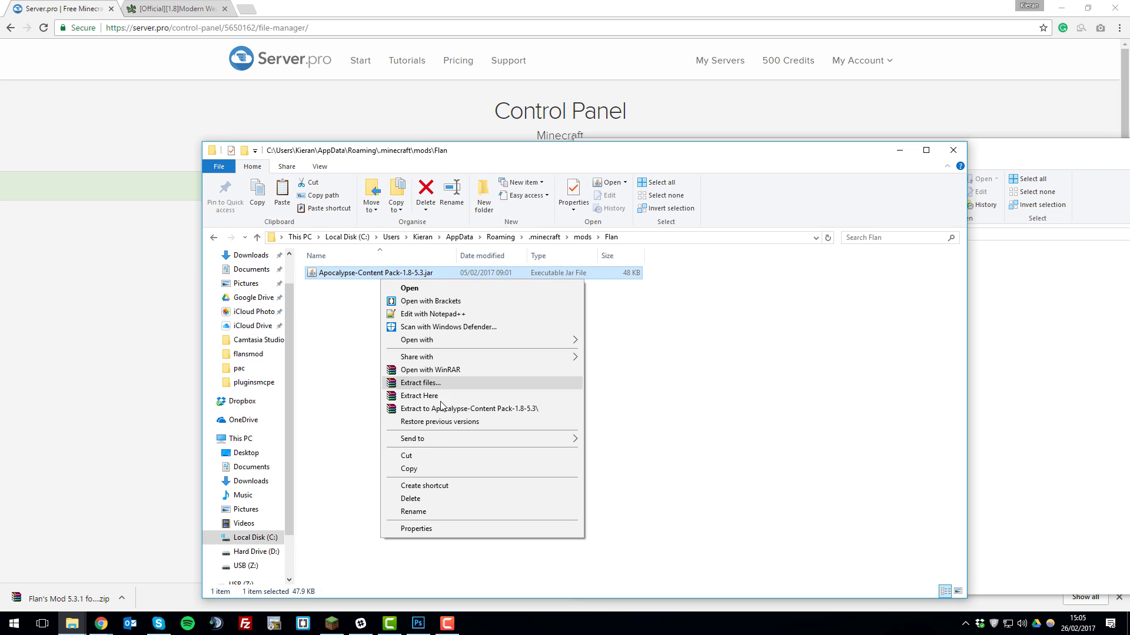
click(422, 470)
click(214, 239)
right_click(380, 383)
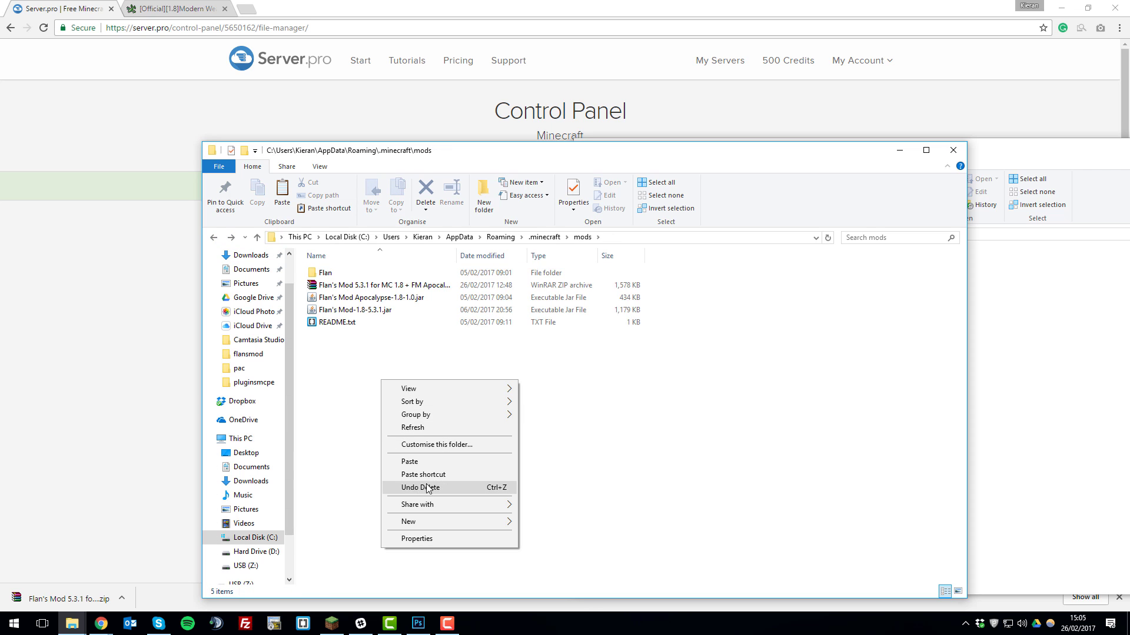
click(430, 463)
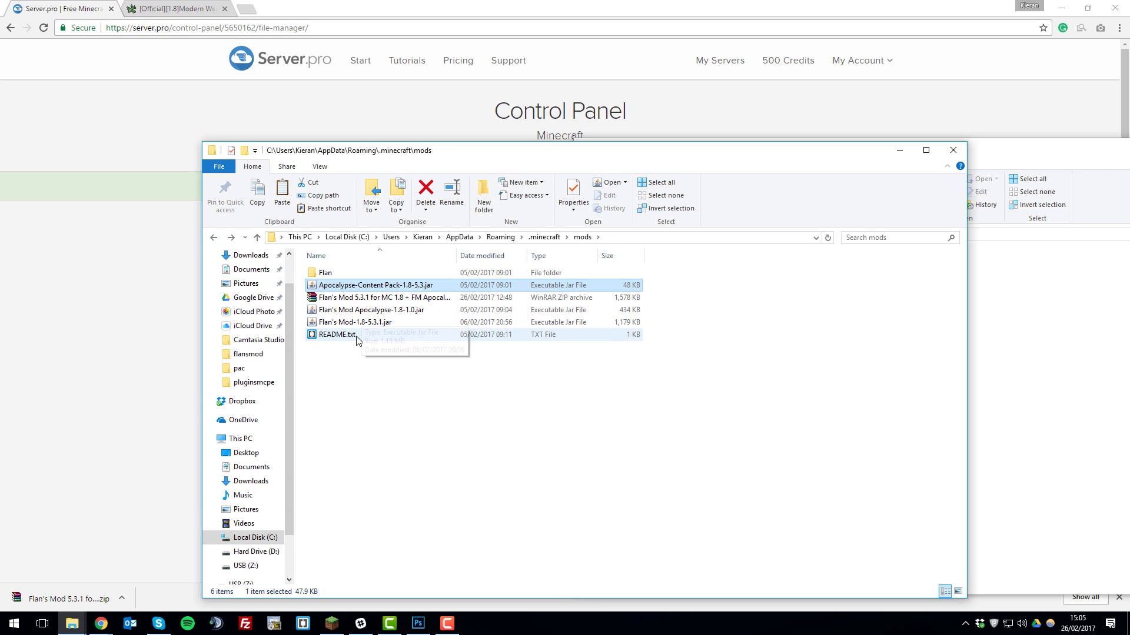
Delete the Flan folder, the Flan's Mod zip and README.txt from .minecraft\mods.
click(347, 334)
ctrl+click(363, 273)
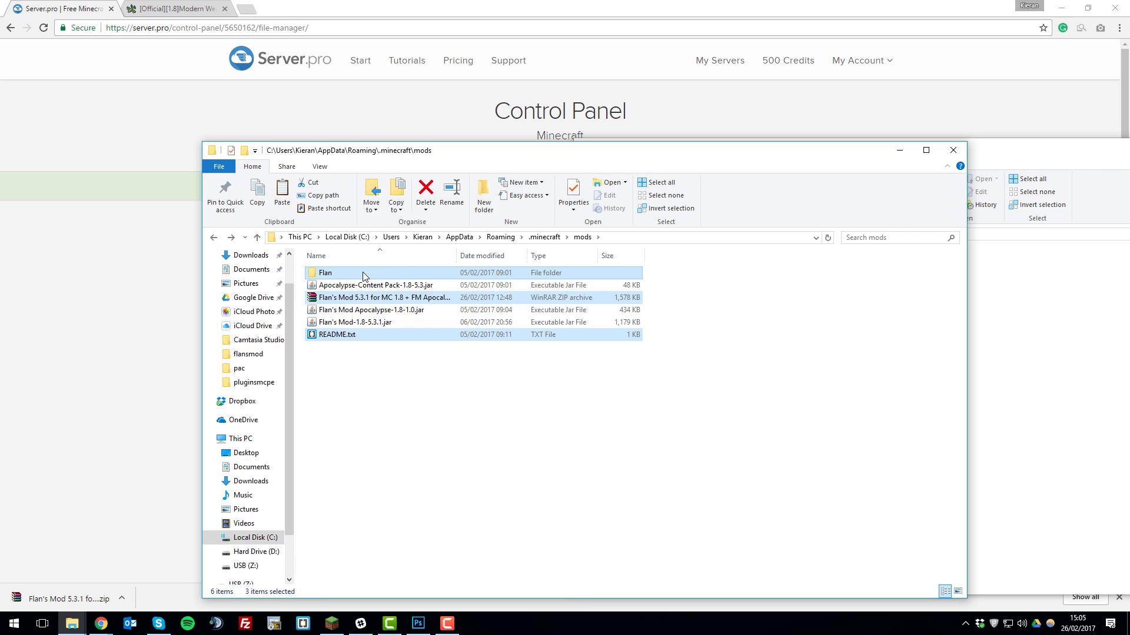
key(Delete)
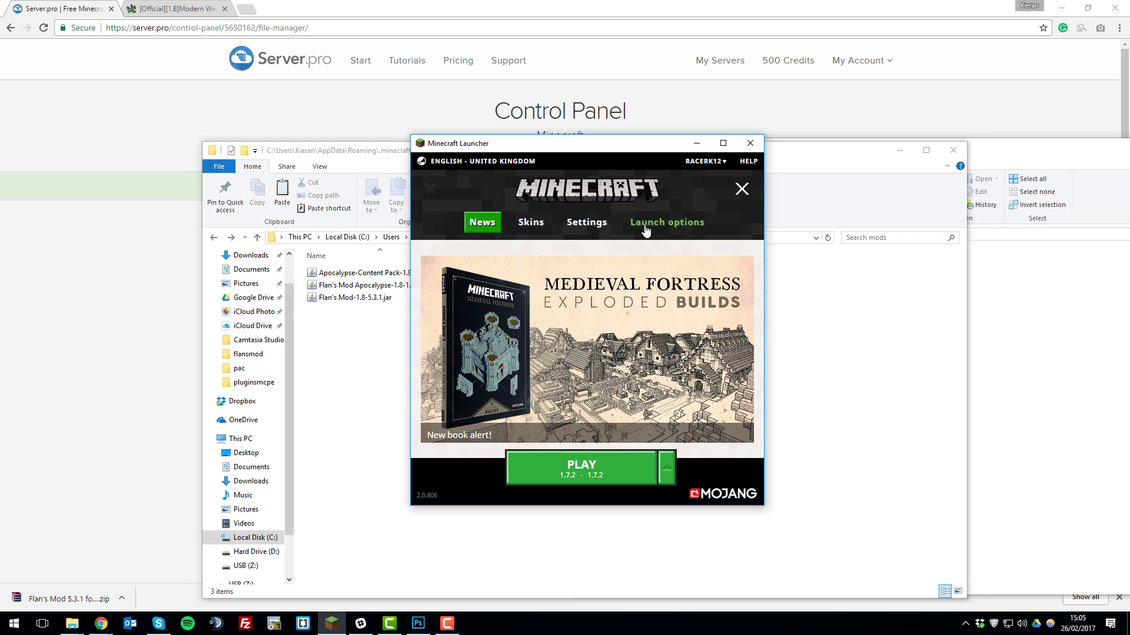
Add a new launch configuration in the Minecraft Launcher and name it Flans Mods Forge 1.8.
click(646, 228)
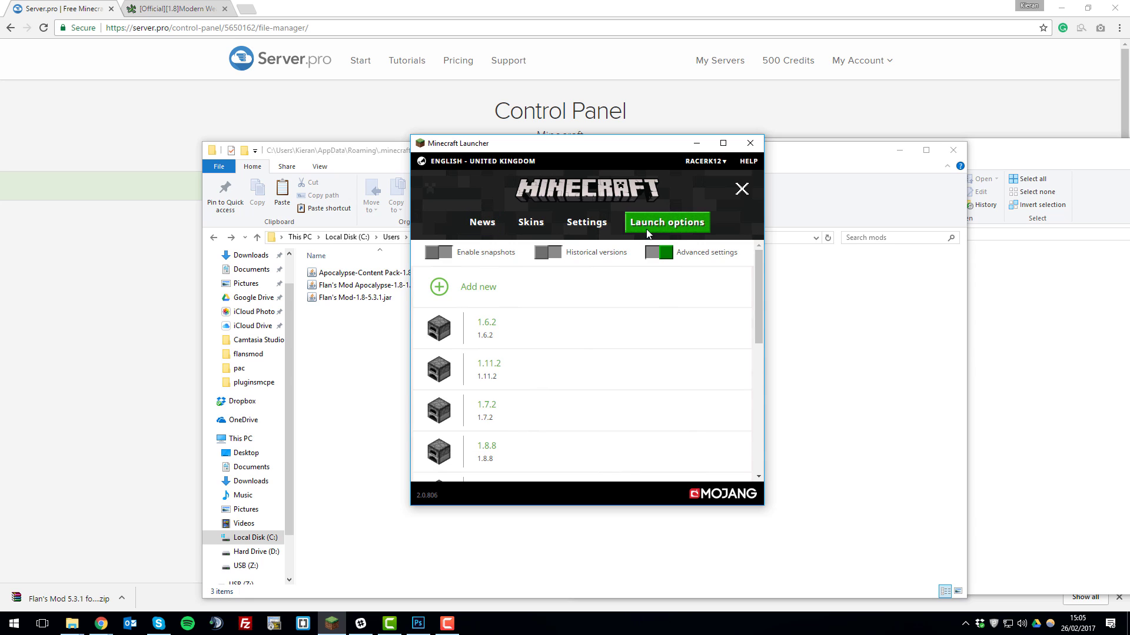
click(490, 287)
click(586, 302)
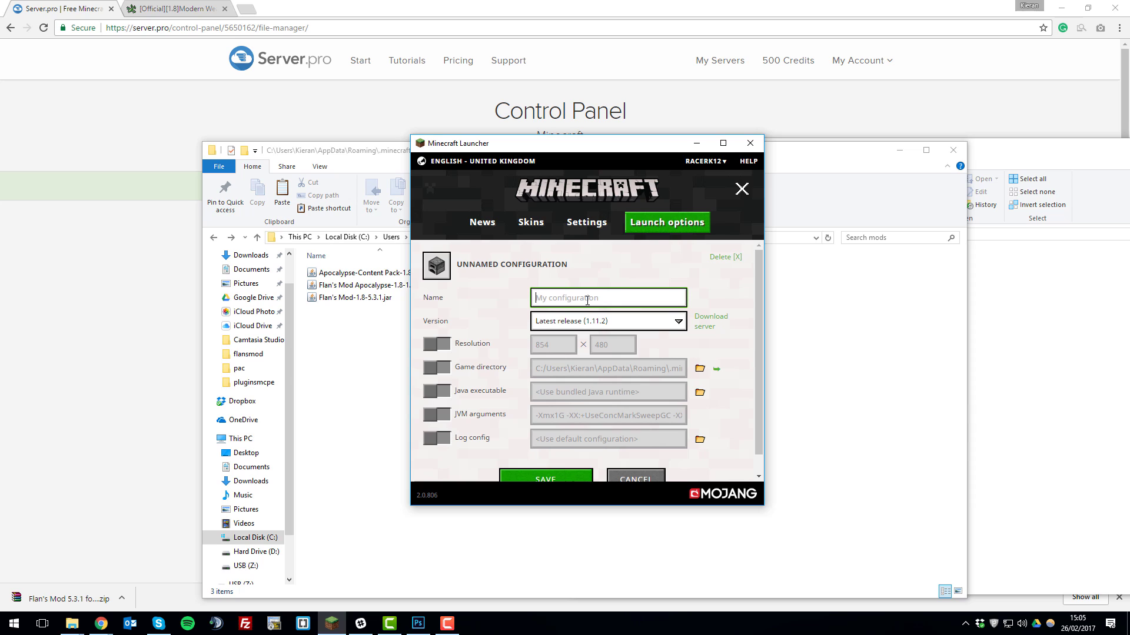
text(Flans Mods)
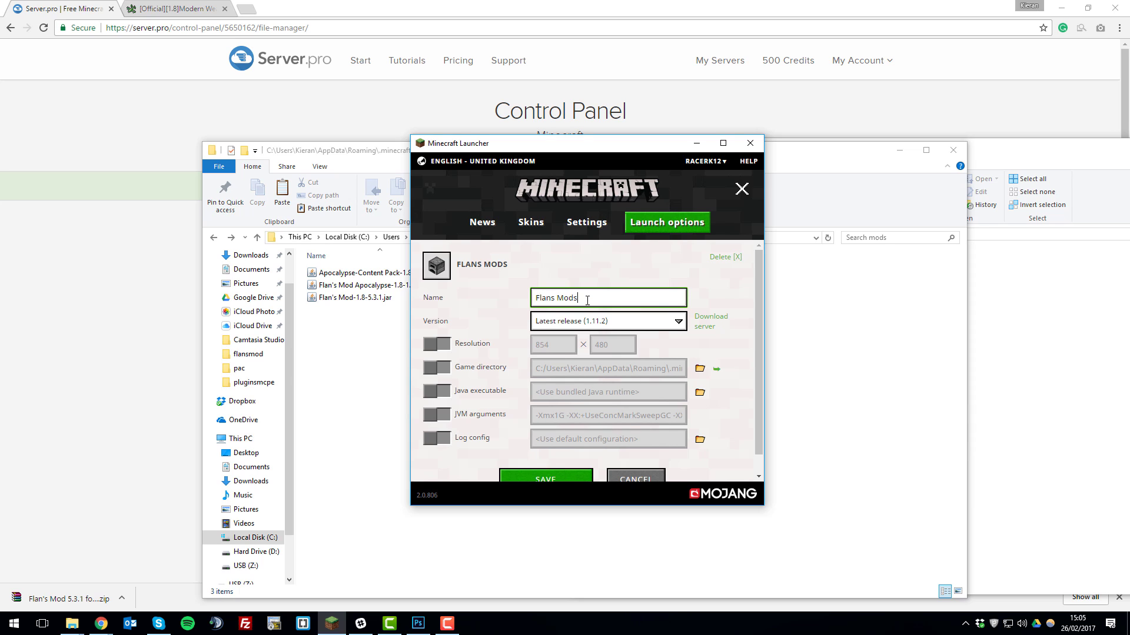
text( Forge )
text(1/8)
key(BackSpace)
key(BackSpace)
Set the configuration's version to release 1.8-forge1.8-11.14.4.1577 and save it.
click(590, 327)
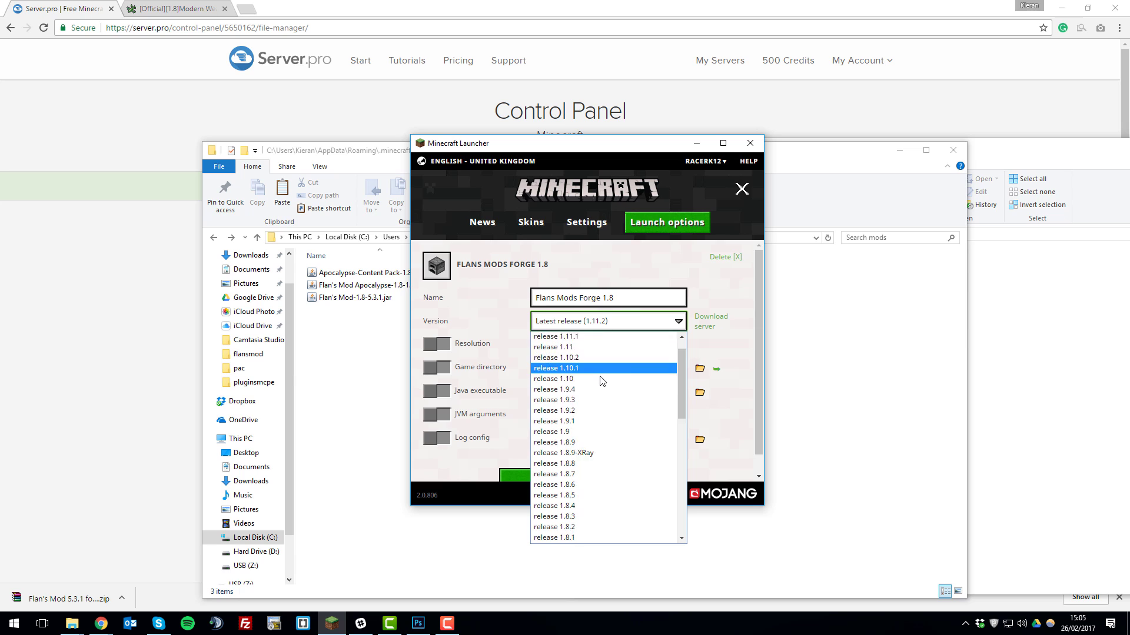
scroll(600, 365, down, 10)
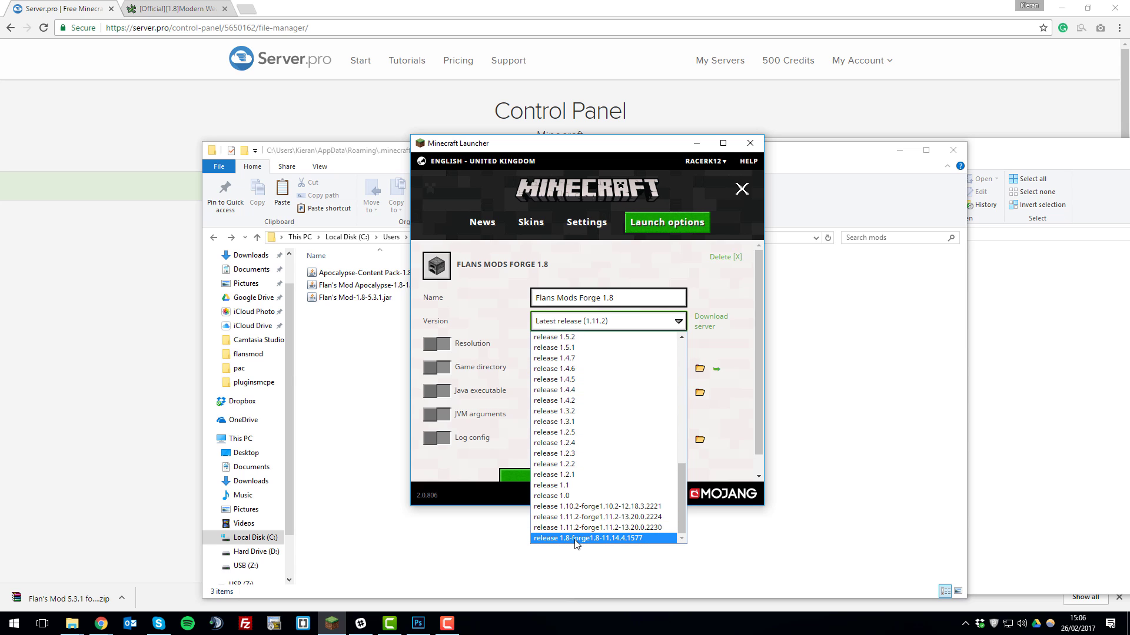
click(598, 544)
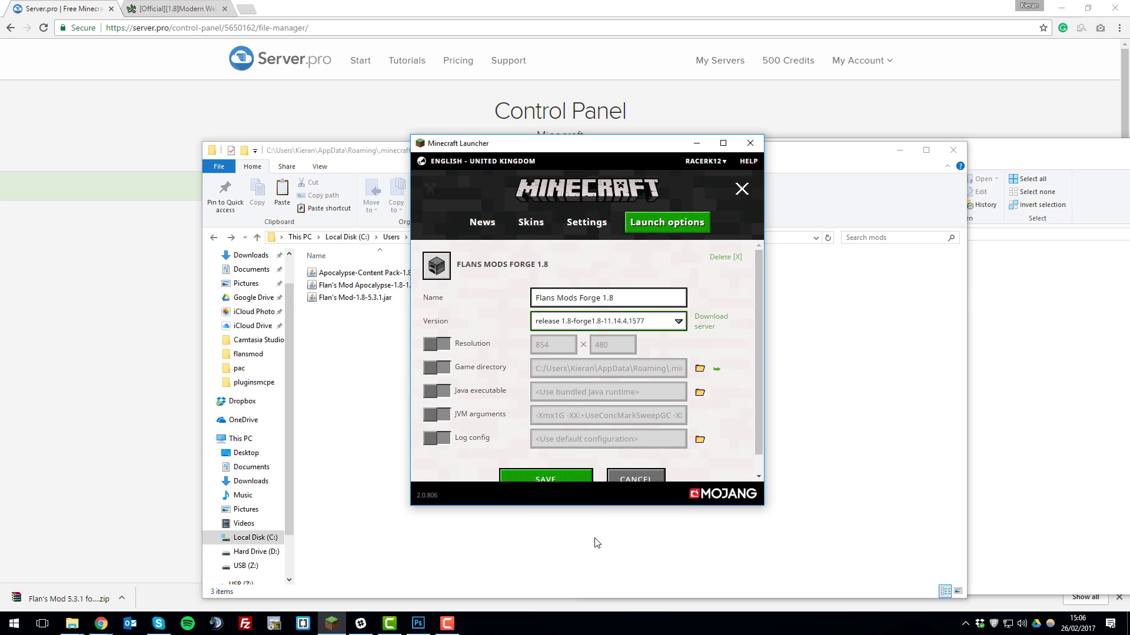
click(583, 474)
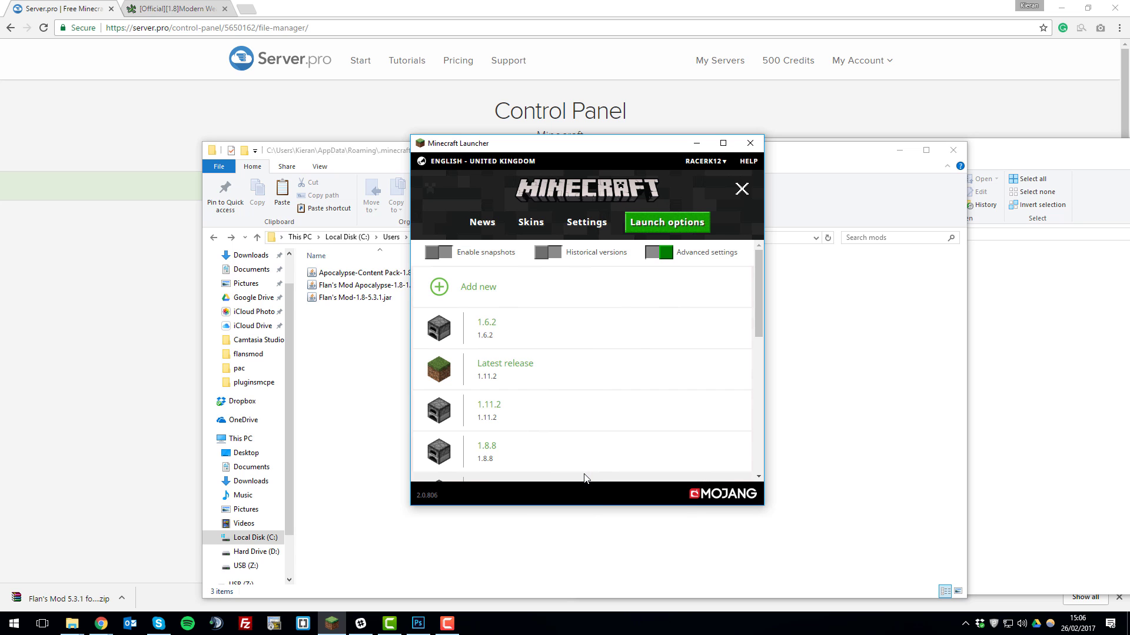
Select the Flans Mods Forge 1.8 configuration and launch the game.
click(482, 224)
click(667, 469)
scroll(628, 353, down, 1)
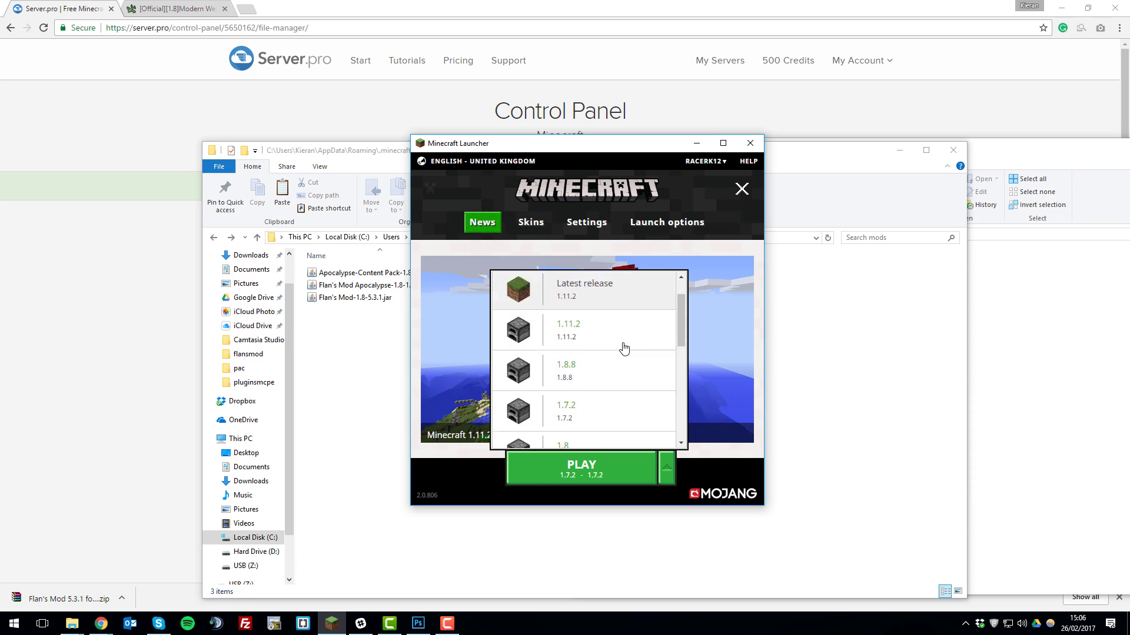
scroll(624, 348, down, 5)
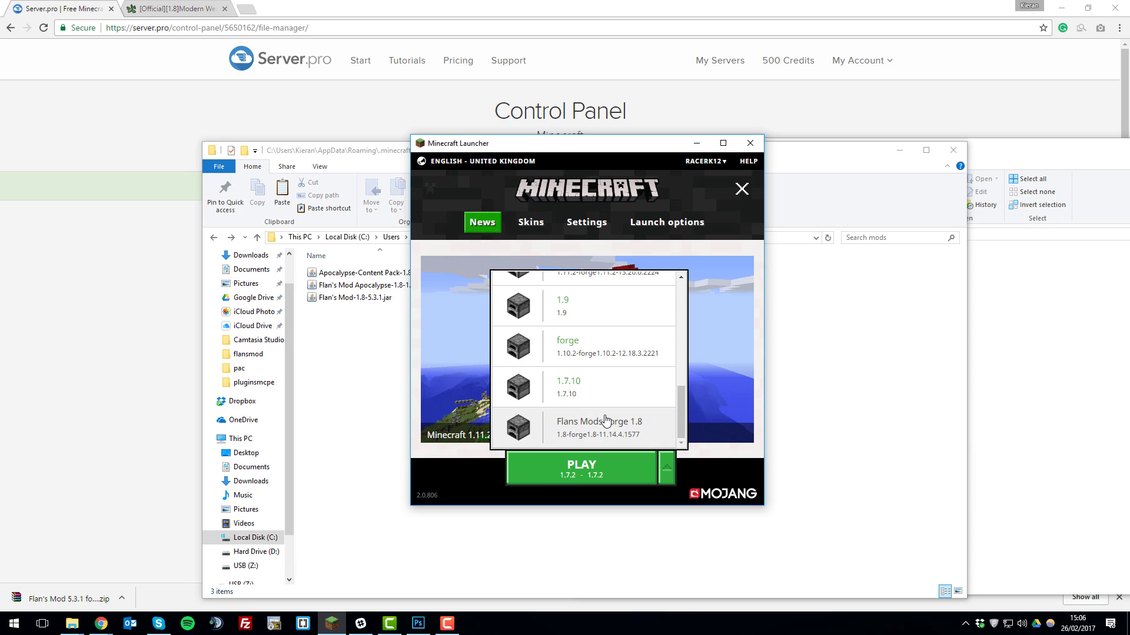
click(588, 435)
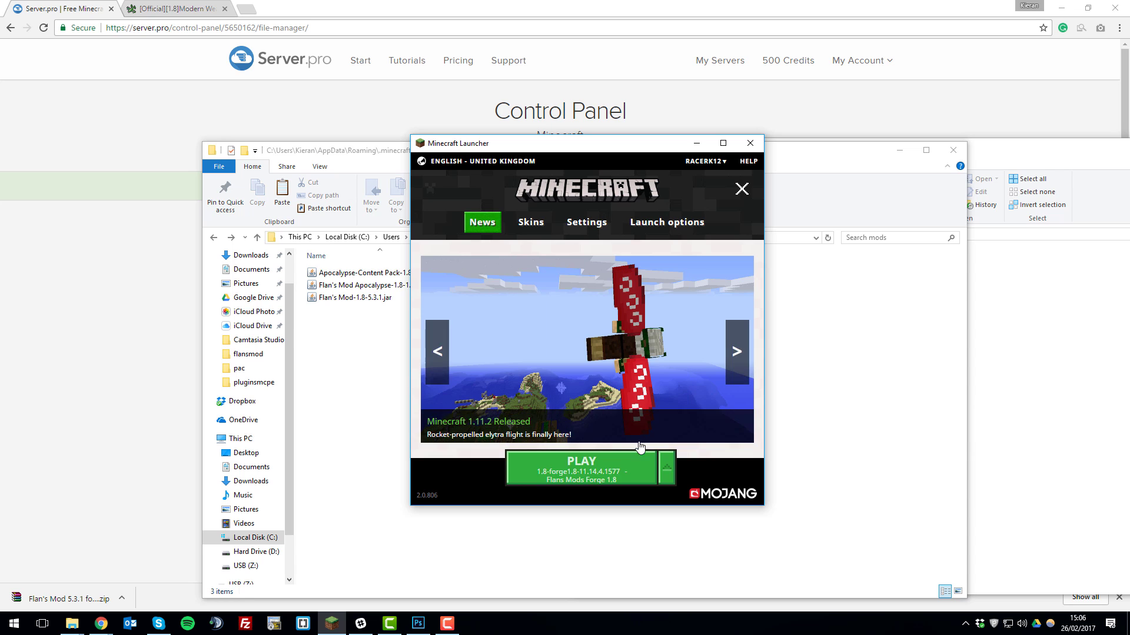
click(619, 465)
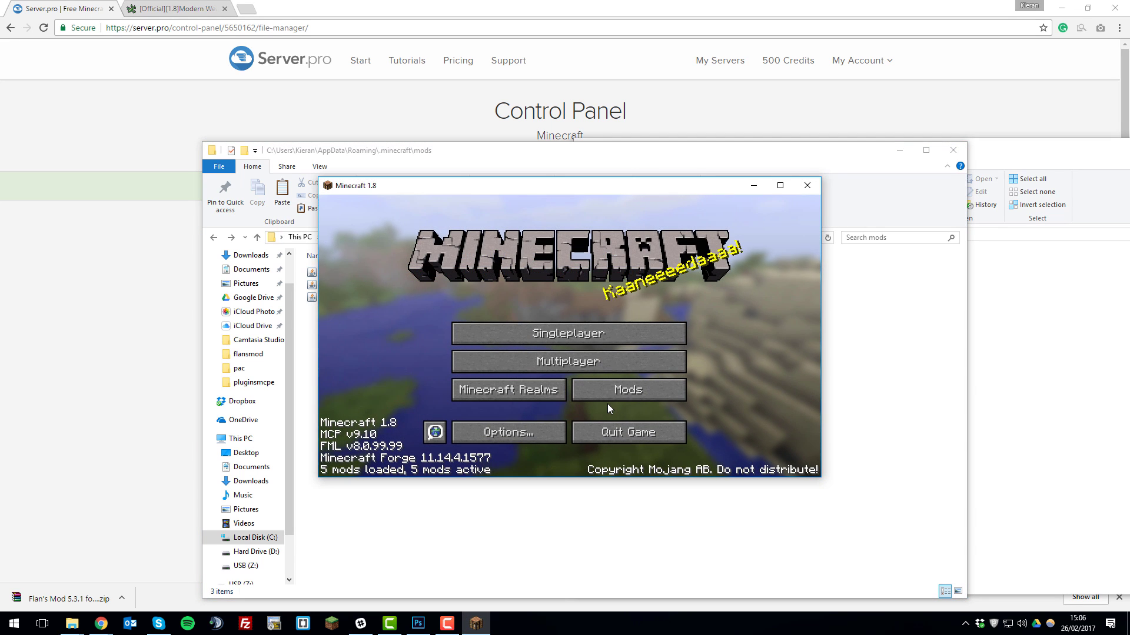
Check the game's list of loaded mods, view the details of Flan's Mod: Apocalypse, and return to the main menu.
click(599, 390)
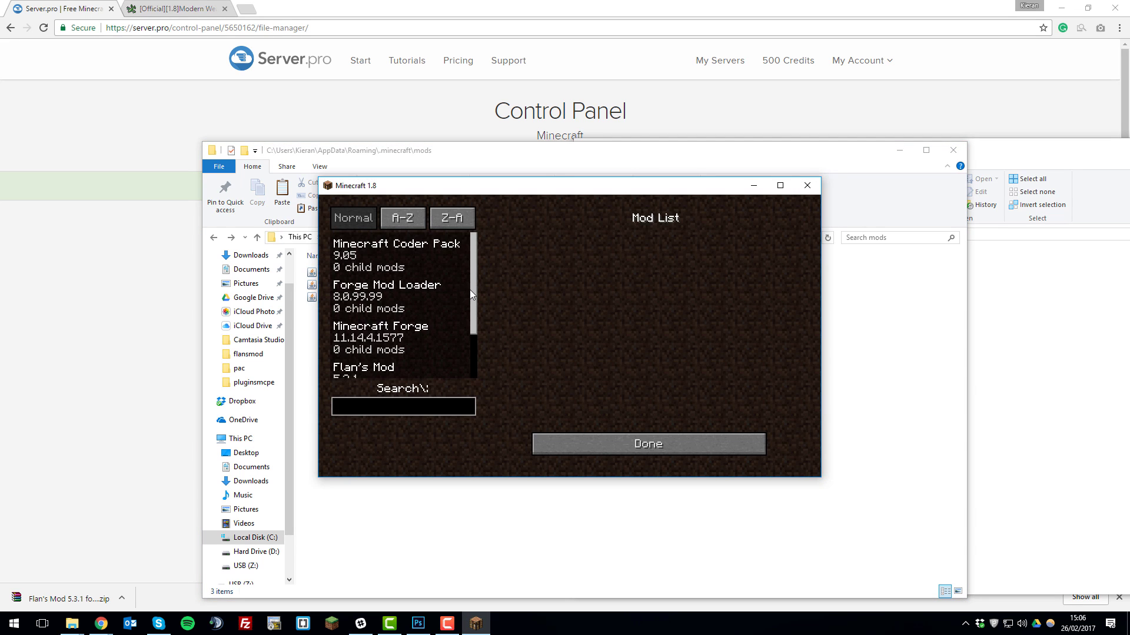
click(470, 298)
drag(472, 306, 460, 362)
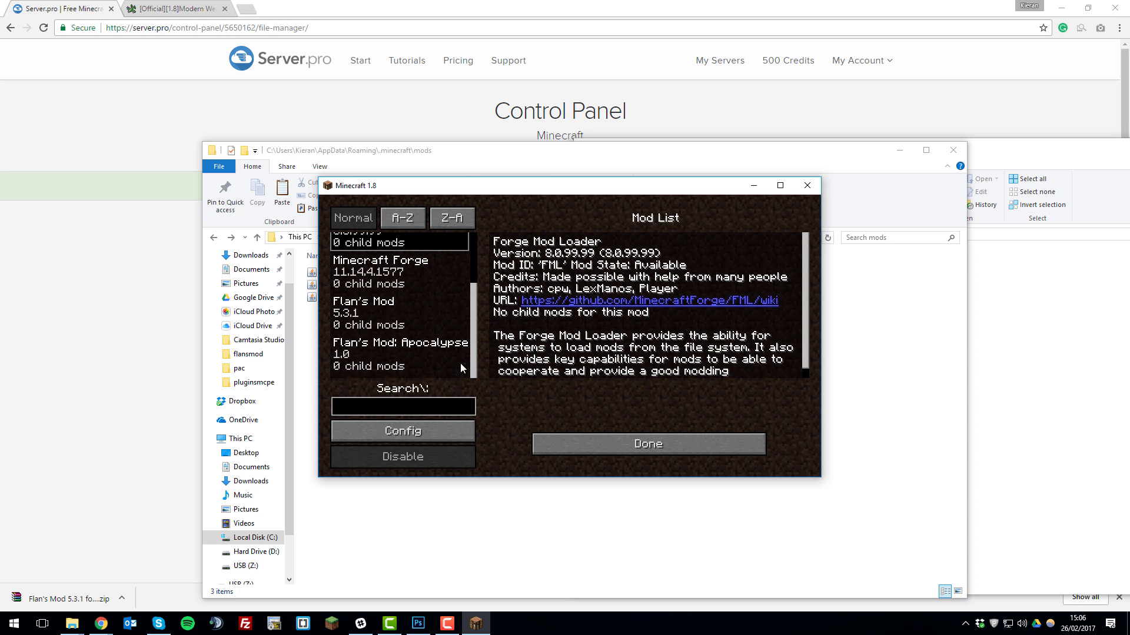
click(414, 354)
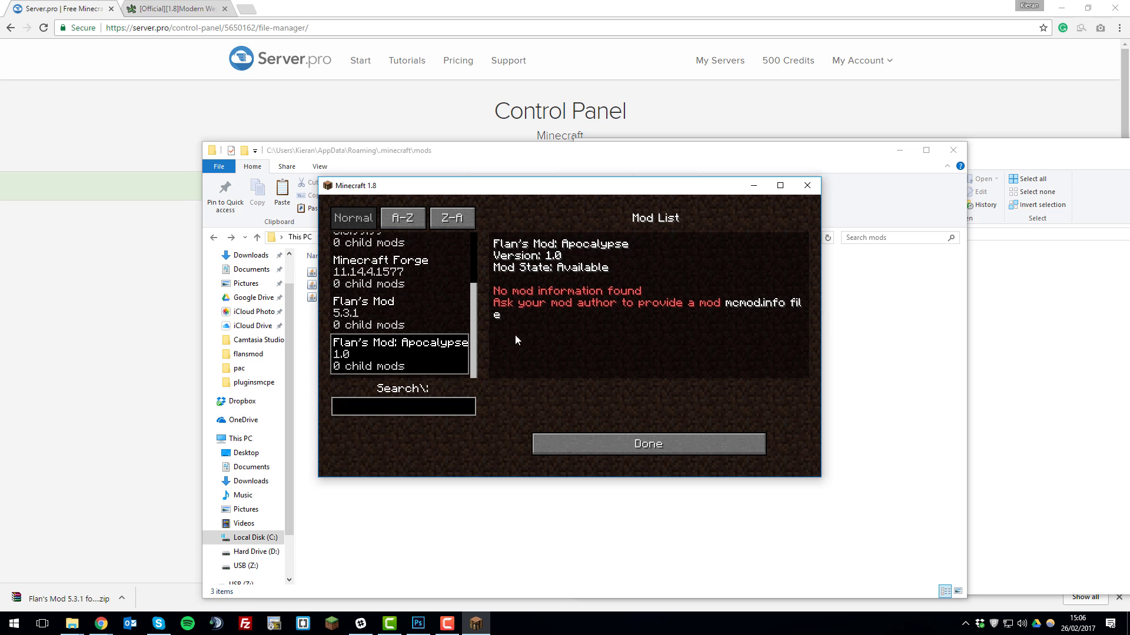
click(638, 445)
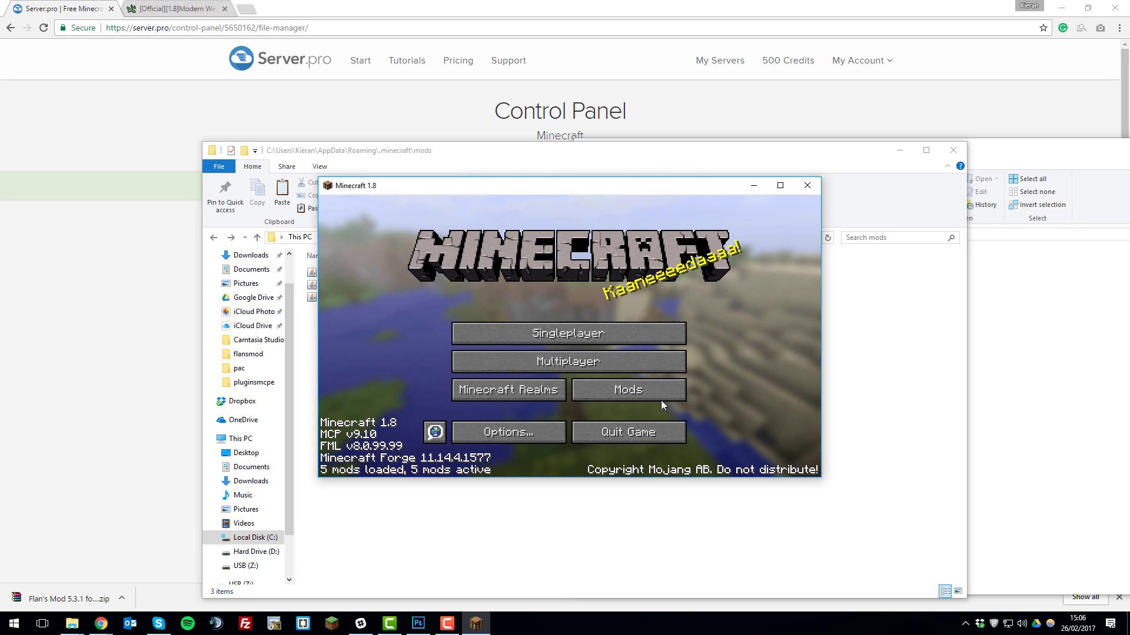
Join the Flans Mod Server in multiplayer and switch to creative mode with /gamemode creative.
click(666, 364)
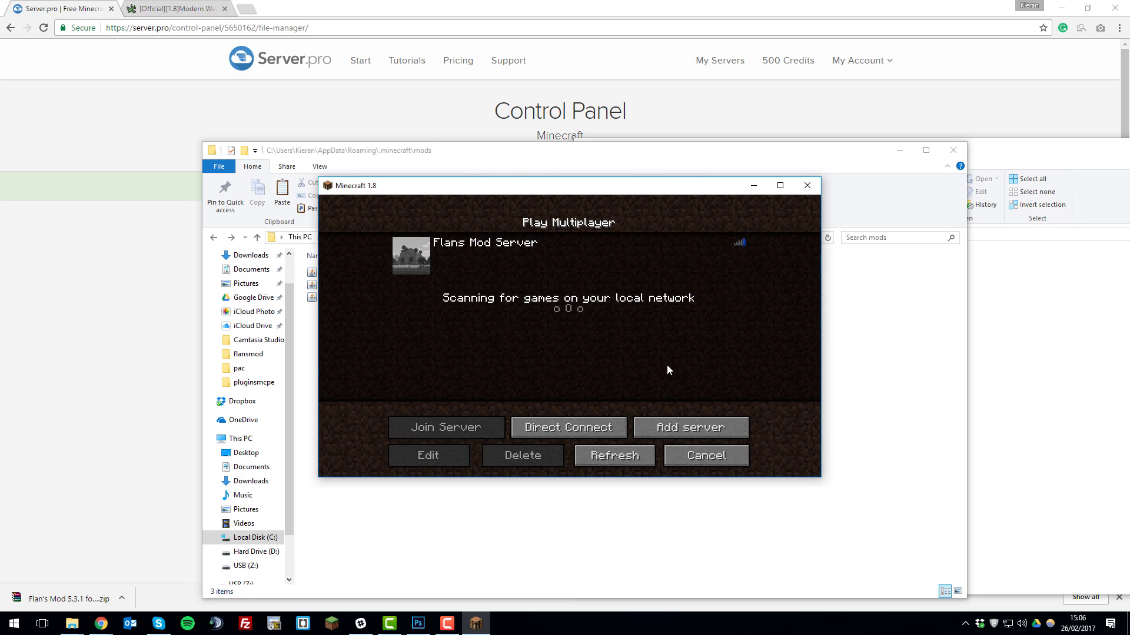
double_click(514, 259)
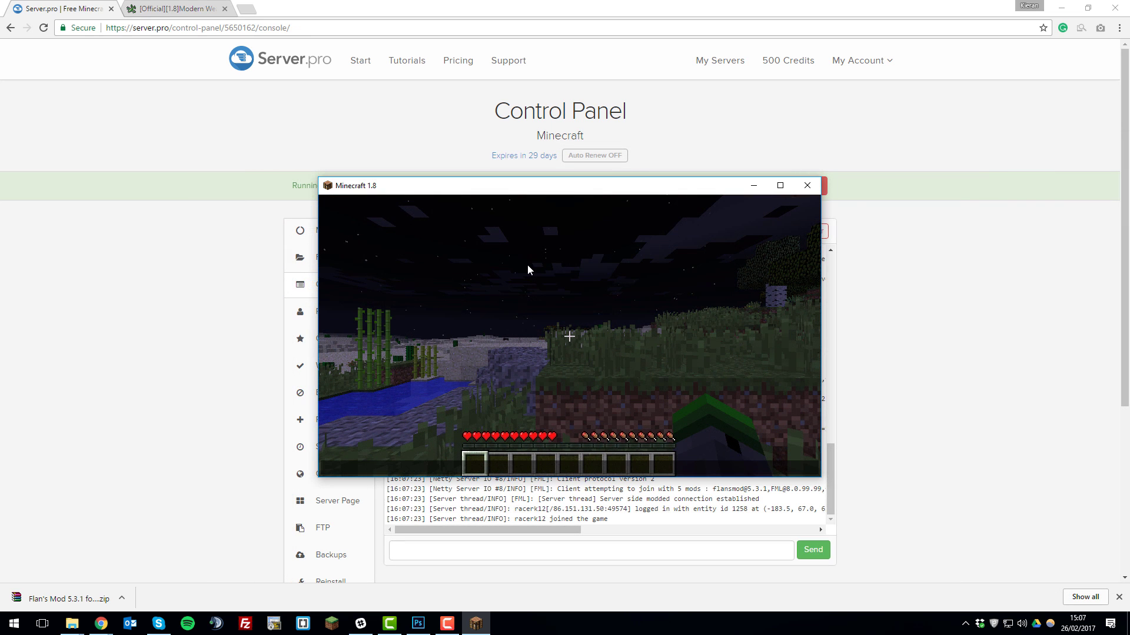
text(gamemo)
key(BackSpace)
key(BackSpace)
key(BackSpace)
text(memode creative)
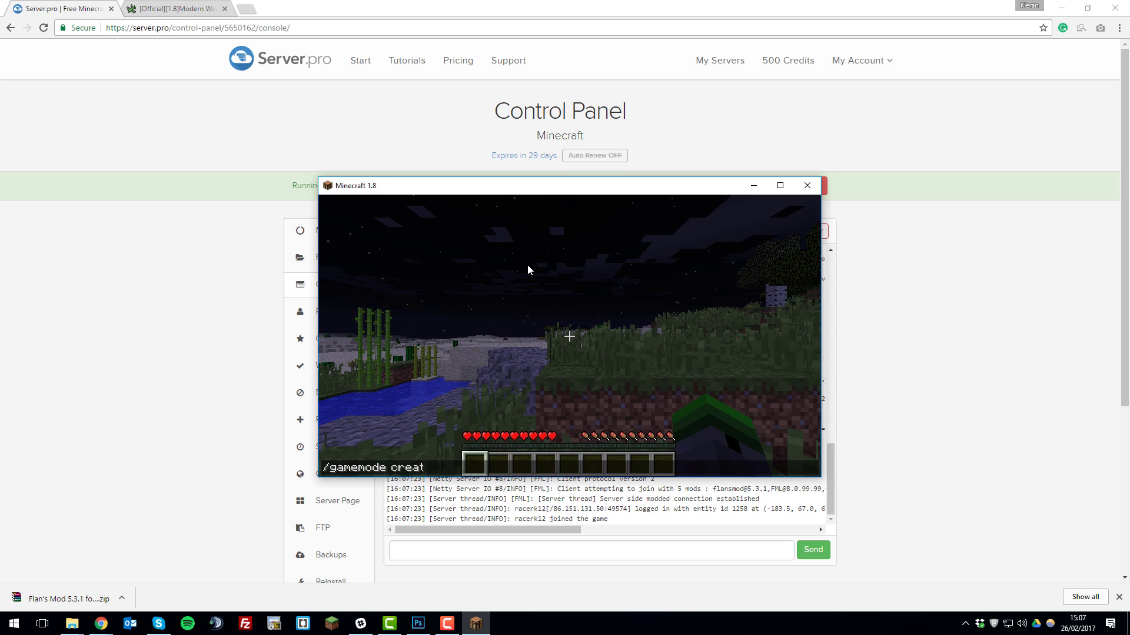
key(Return)
key(t)
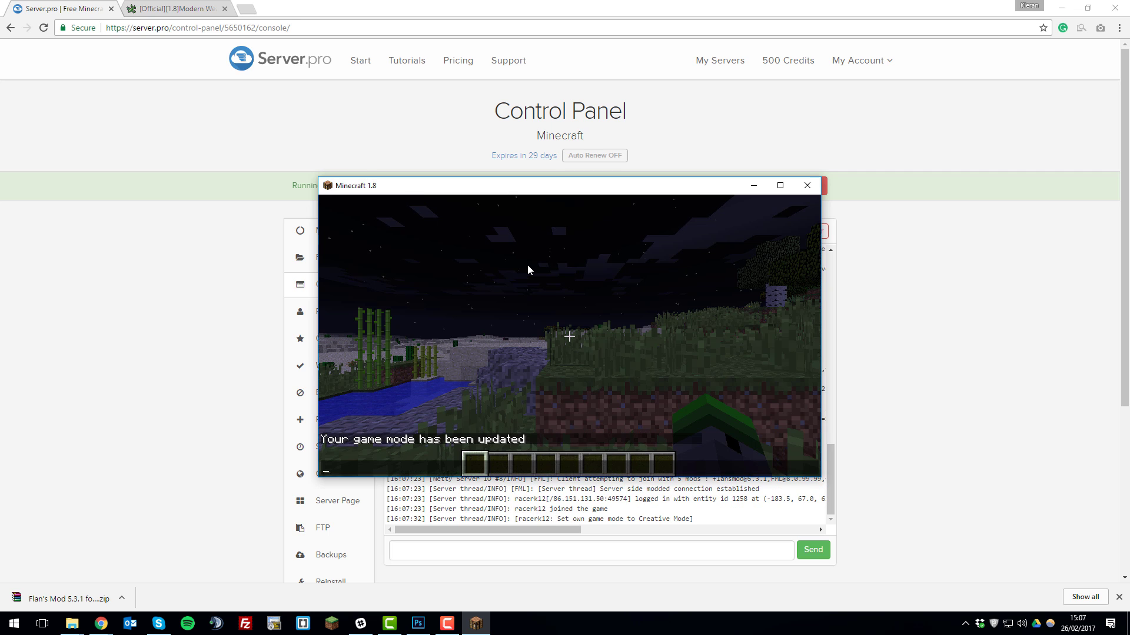
key(Escape)
Place the Gun Modification Table from Flan's Mod Guns in the first hotbar slot and open the red-block Flan's Mod category.
key(e)
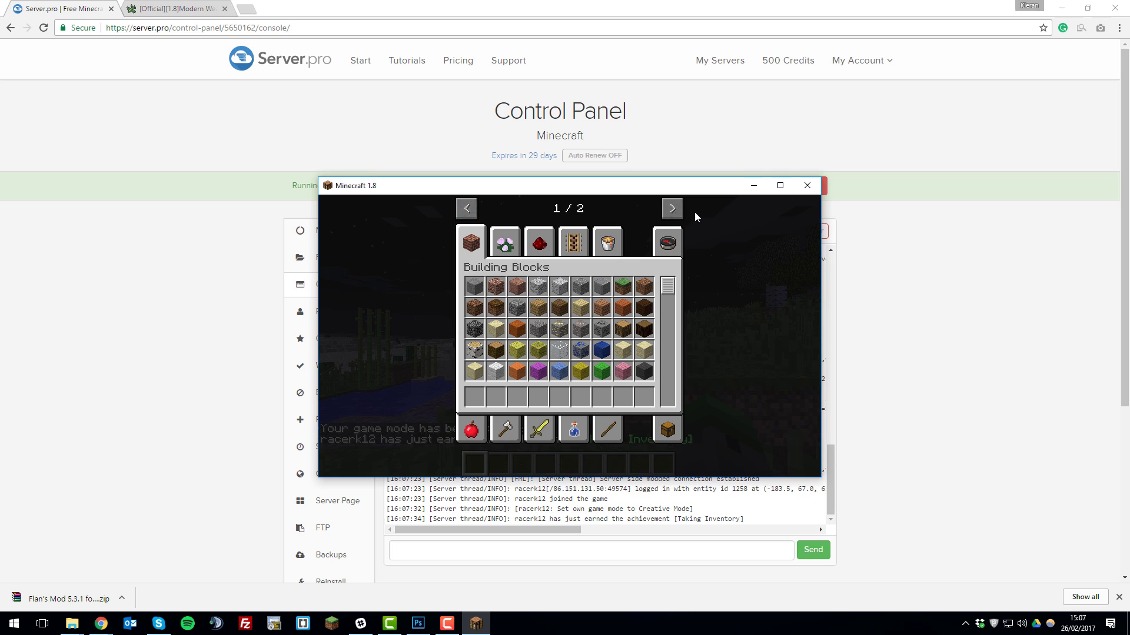
click(672, 208)
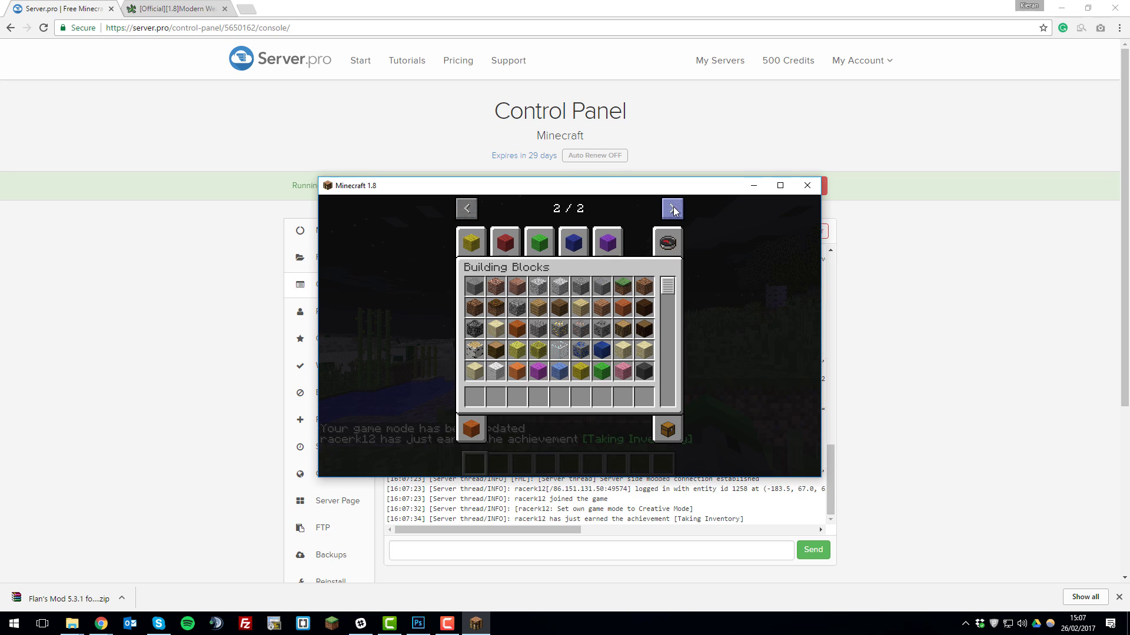
click(472, 240)
click(471, 291)
click(475, 397)
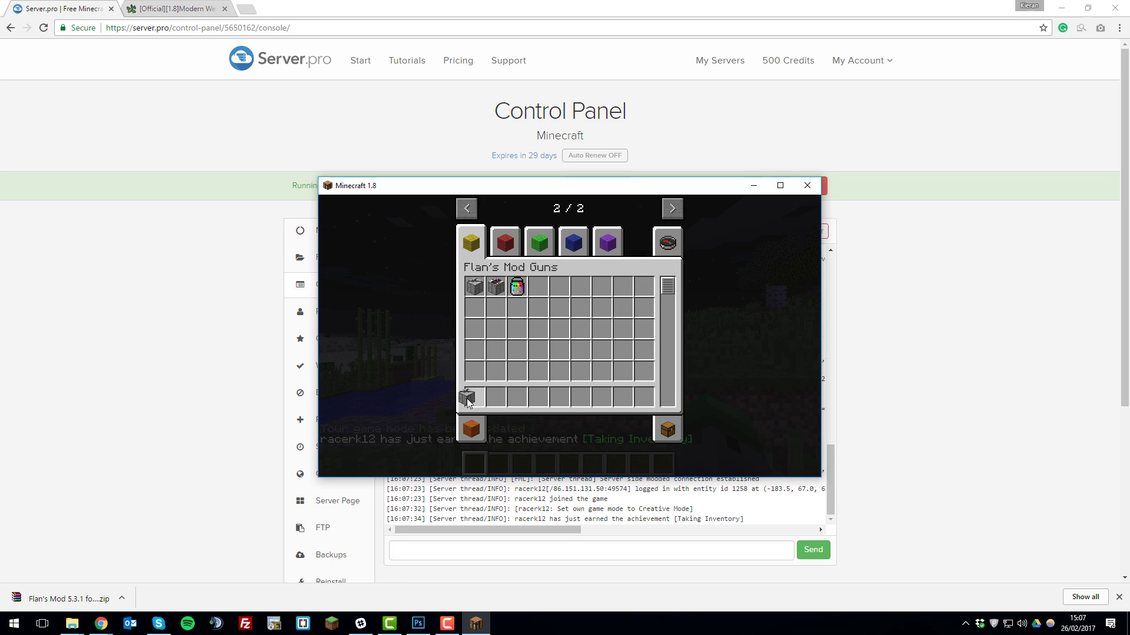
click(504, 242)
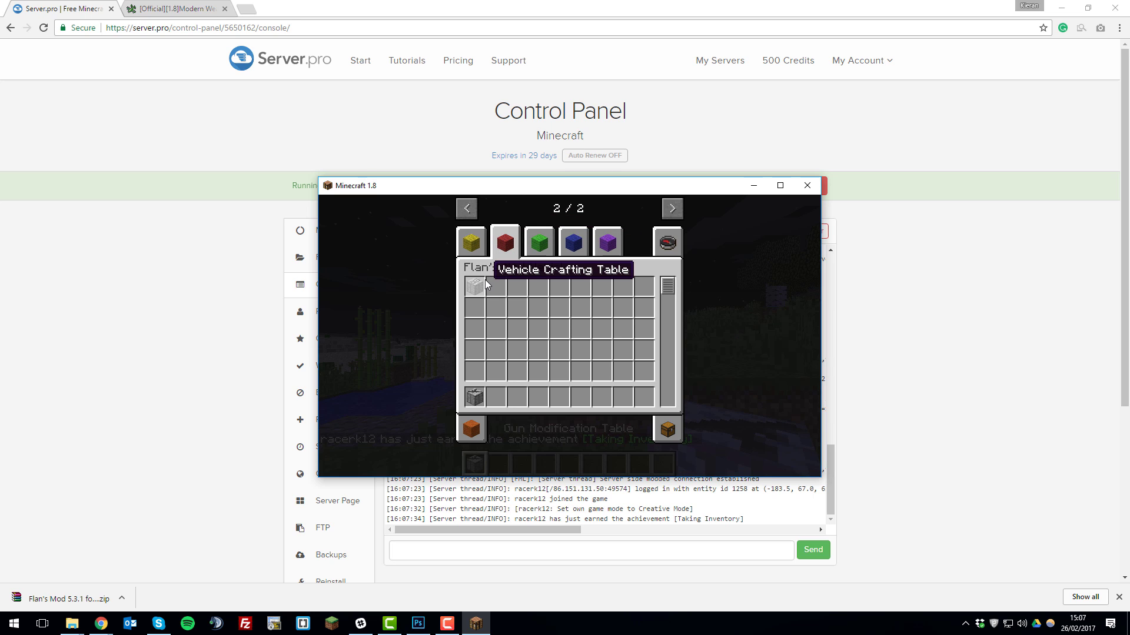